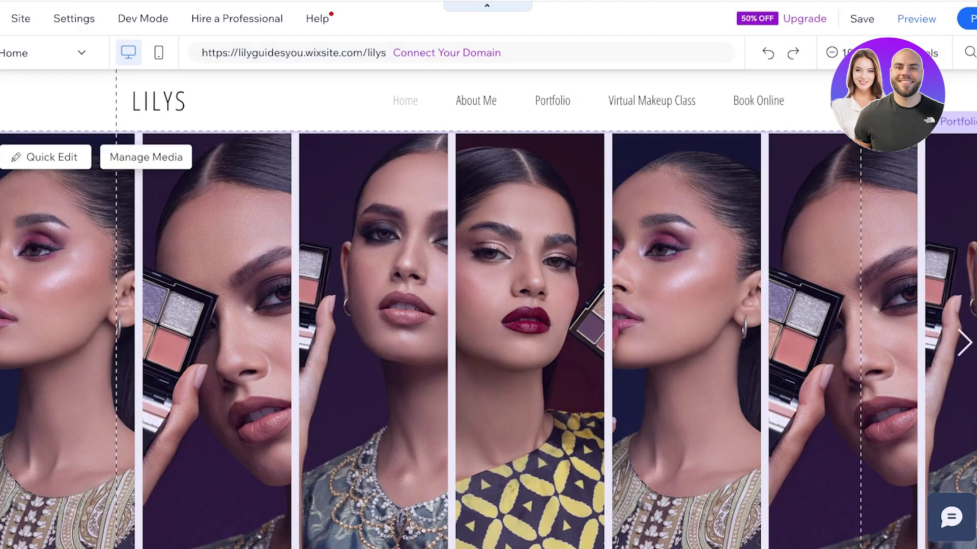
- Delete the existing portfolio gallery and contact form content from the Home page, leaving an empty section
scroll(538, 454, down, 5)
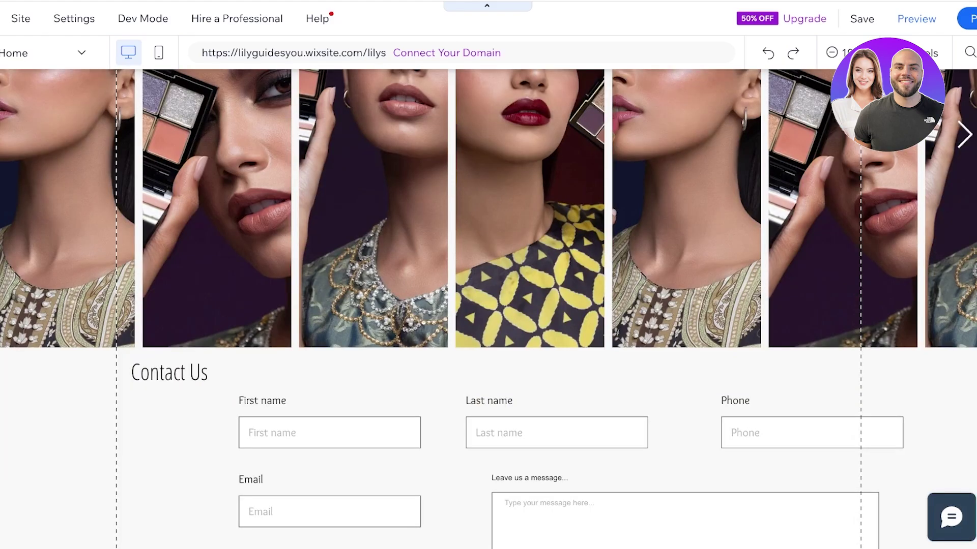
scroll(563, 518, up, 5)
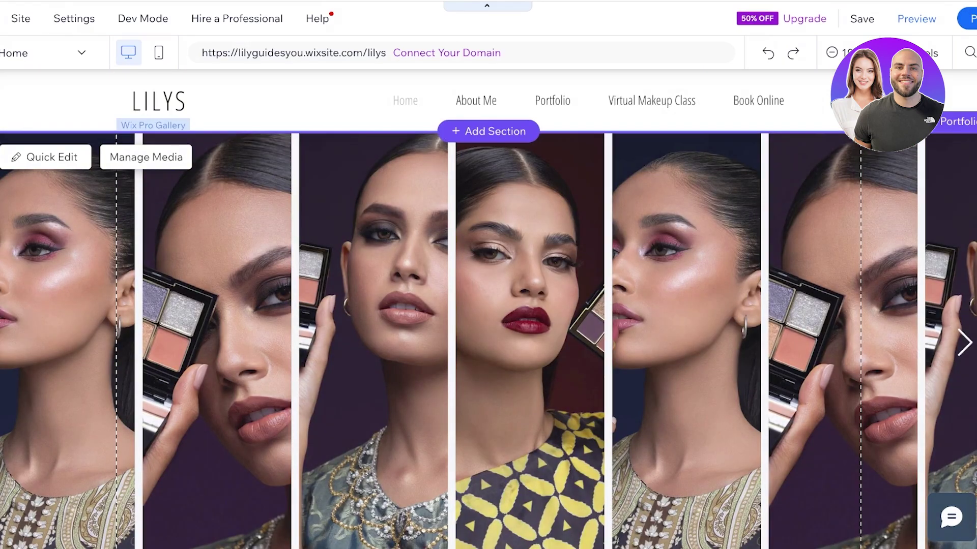
key(Delete)
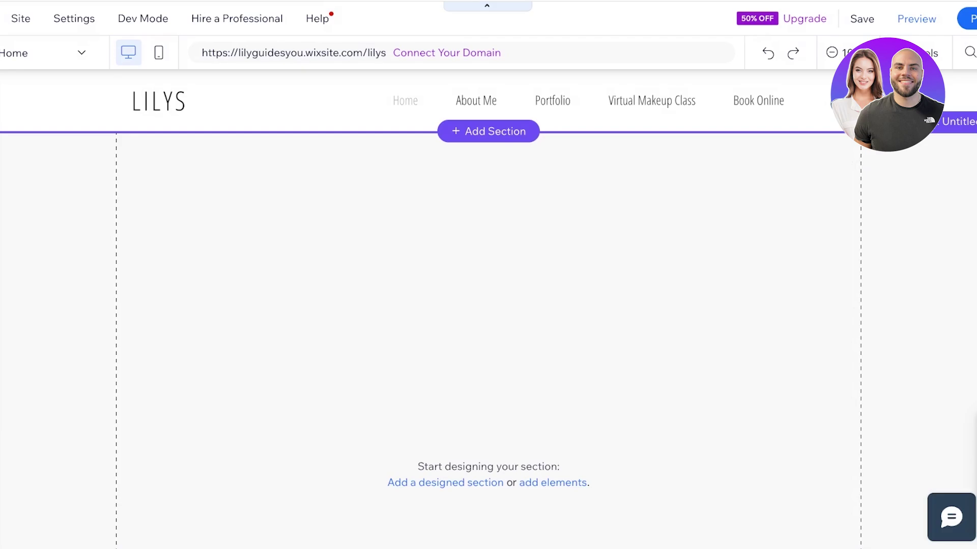
- Shorten the empty section below the header to roughly half the height of the editor view
scroll(488, 310, down, 8)
drag(689, 379, 688, 82)
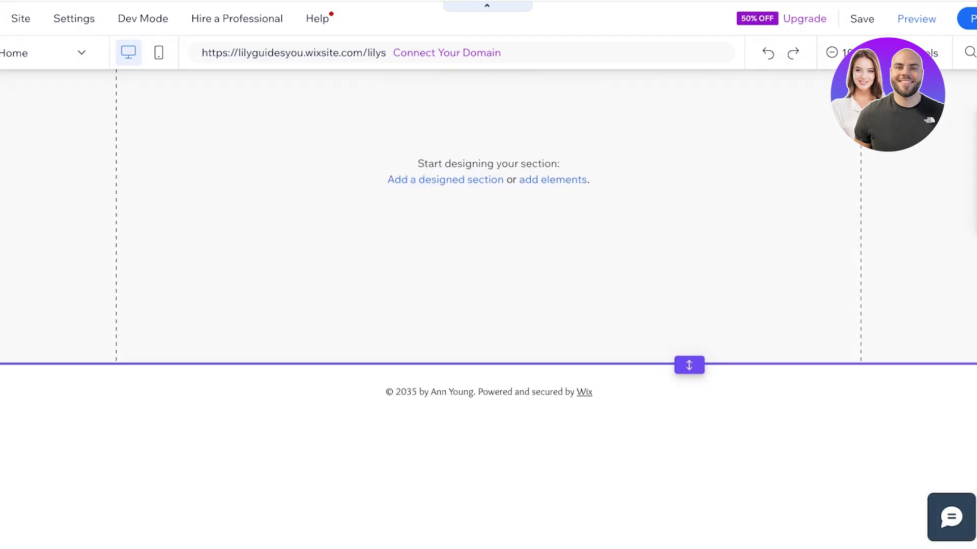
scroll(488, 275, up, 3)
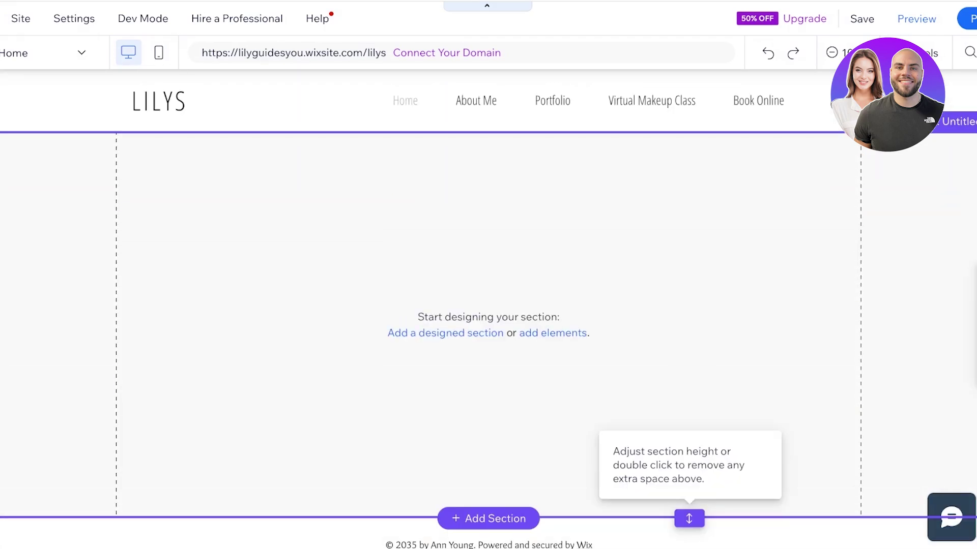
drag(689, 518, 689, 387)
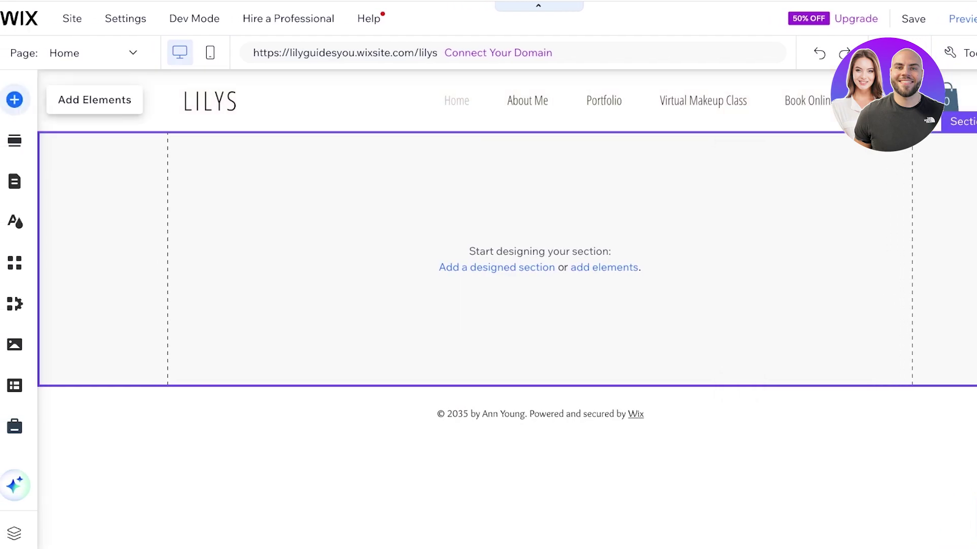
- Open the element library and go through its categories to the Interactive elements
click(14, 99)
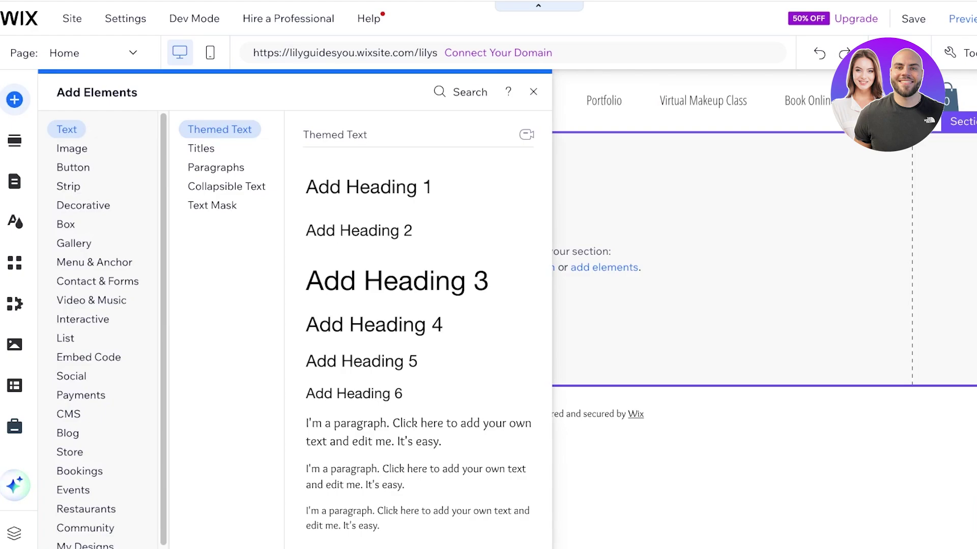
click(72, 149)
click(73, 167)
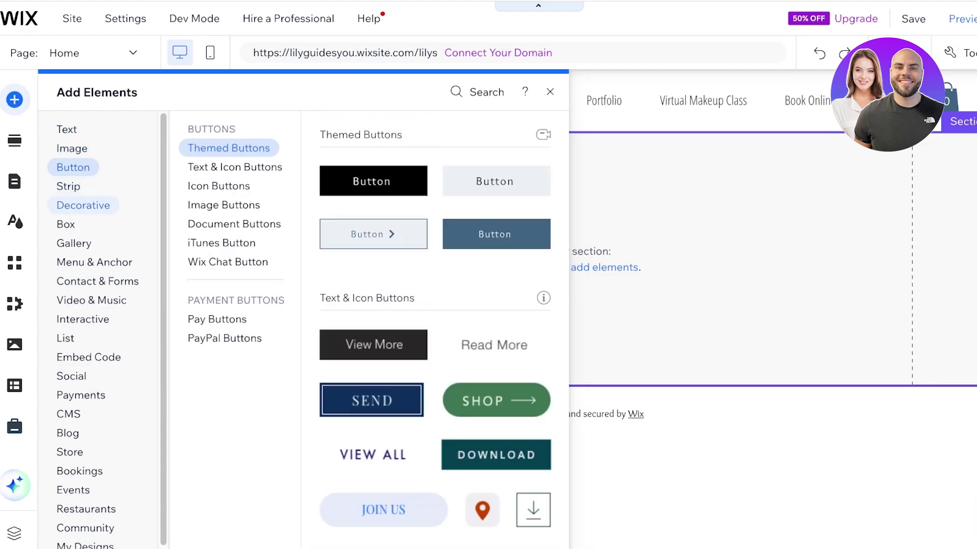
mouse_move(91, 300)
click(83, 319)
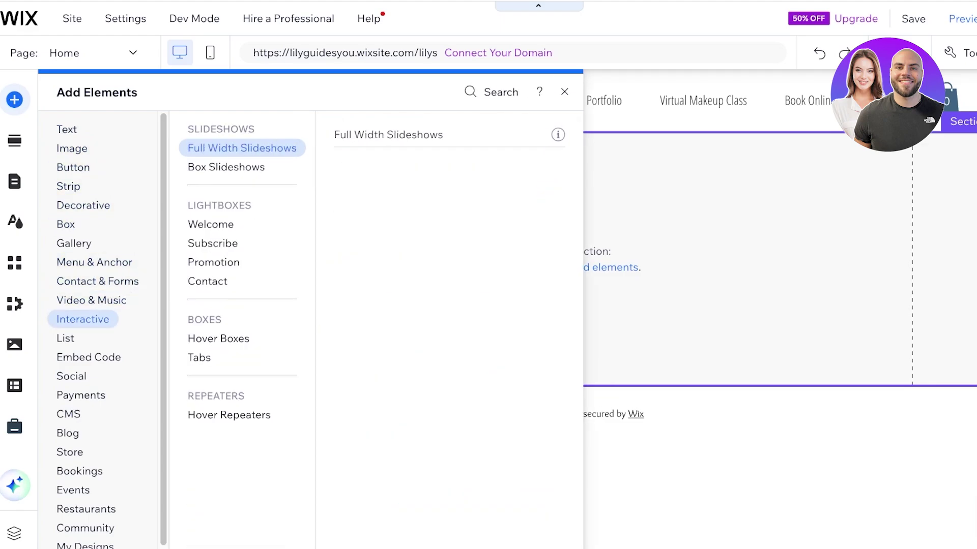
click(66, 129)
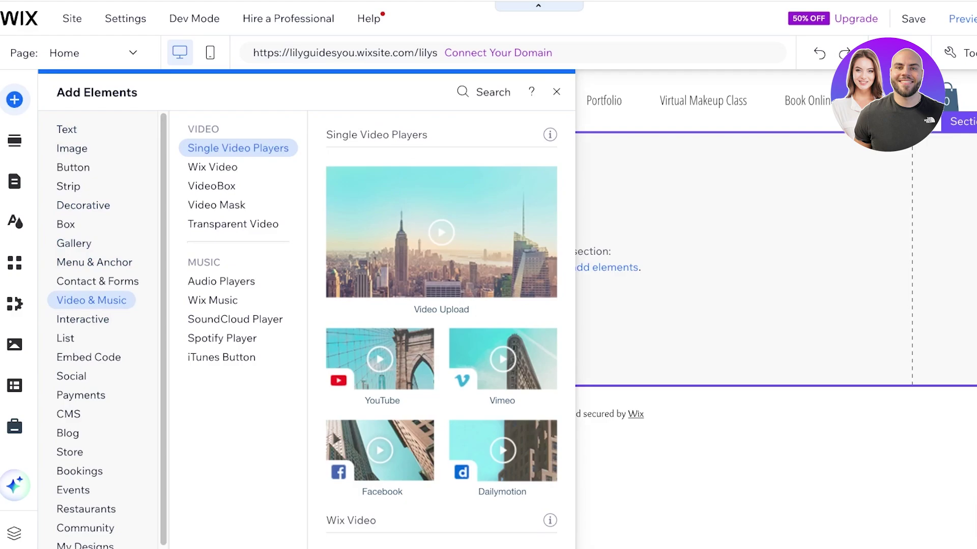
mouse_move(82, 319)
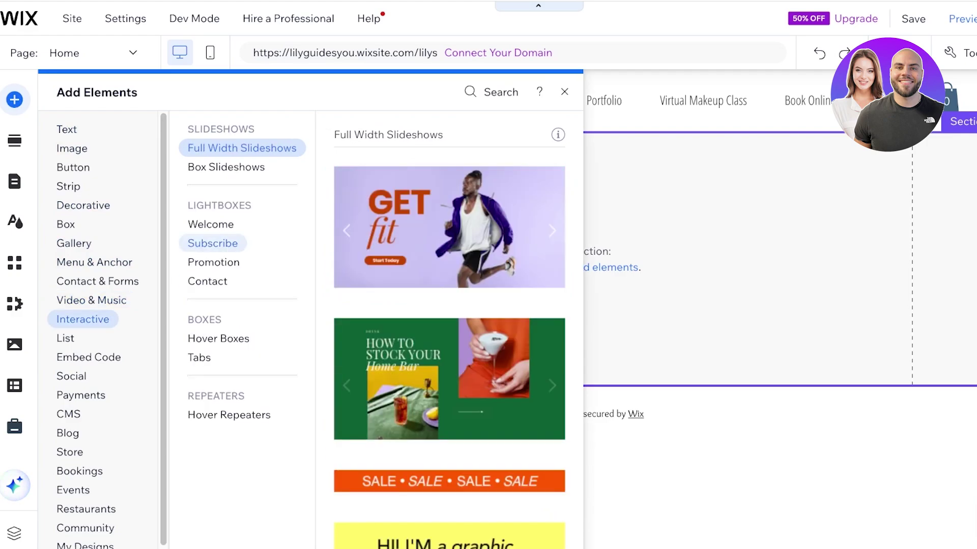
- Compare the Full Width Slideshows with the Box Slideshows among the interactive elements
click(227, 167)
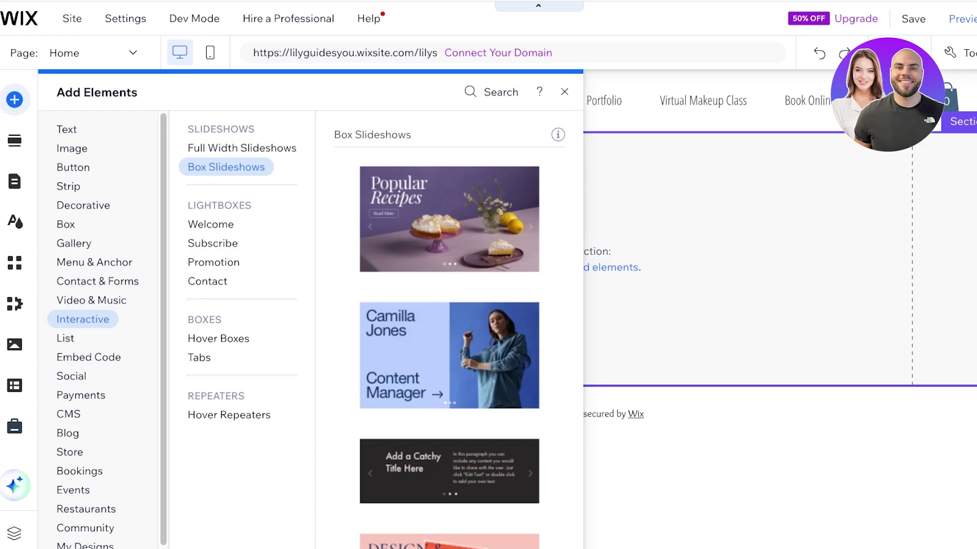
click(210, 225)
click(242, 148)
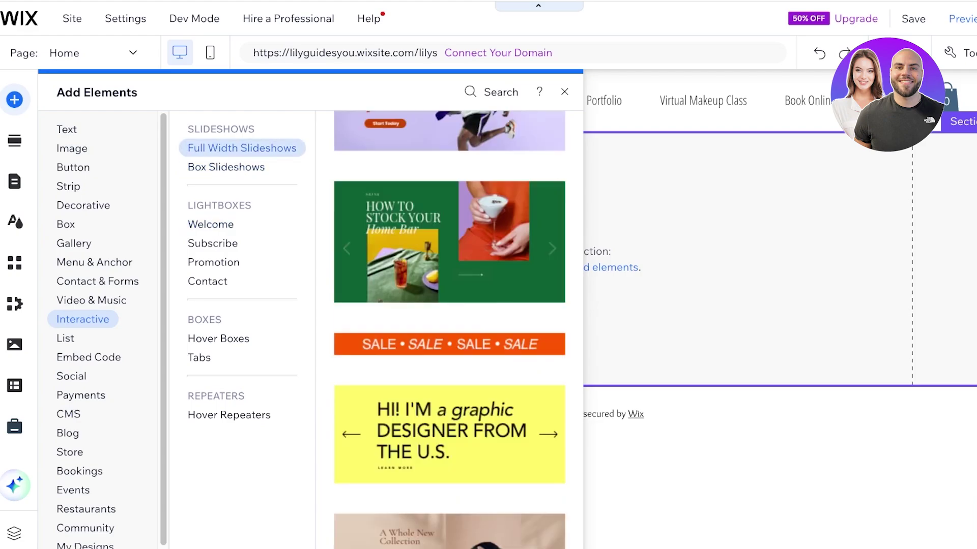
click(226, 167)
click(242, 148)
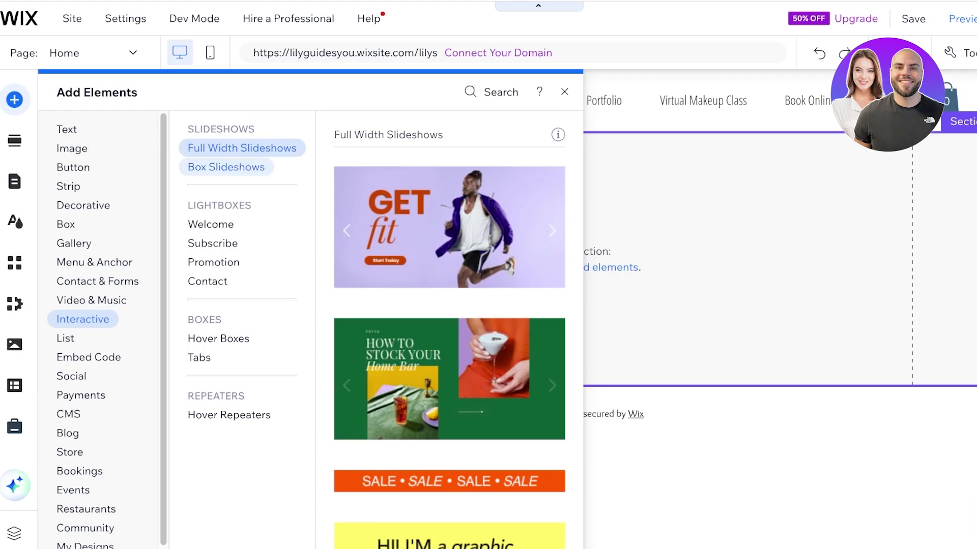
click(226, 167)
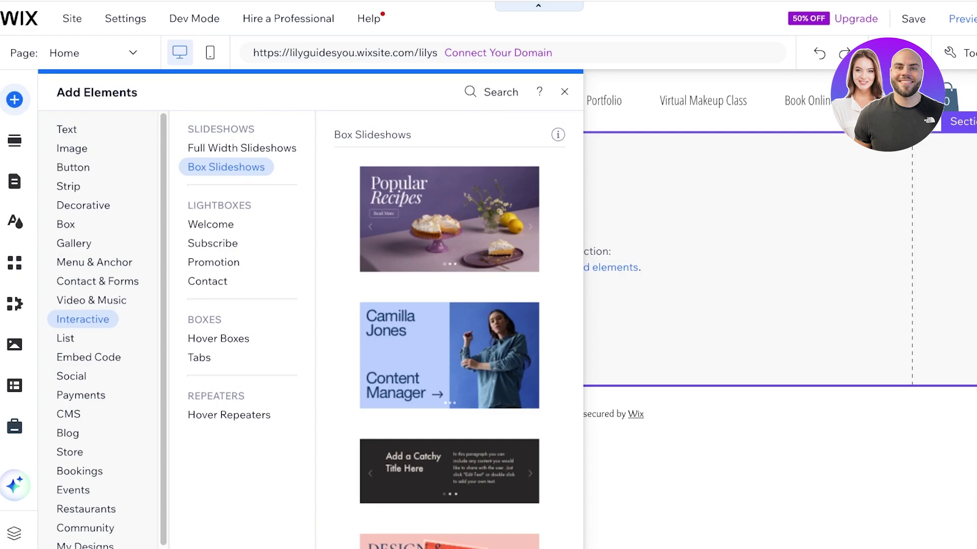
click(242, 148)
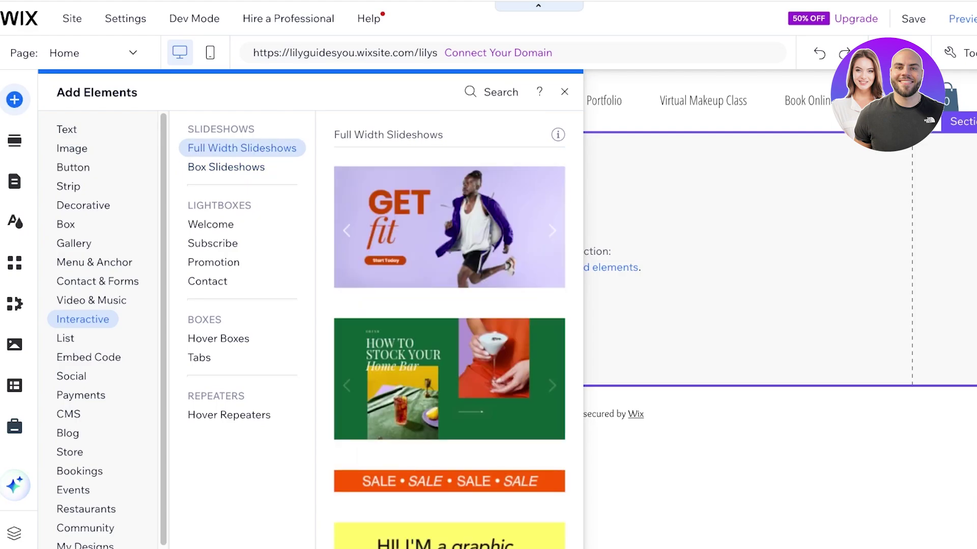
- Add the green full-width "How to Stock Your Home Bar" slideshow to the empty section
scroll(449, 331, down, 6)
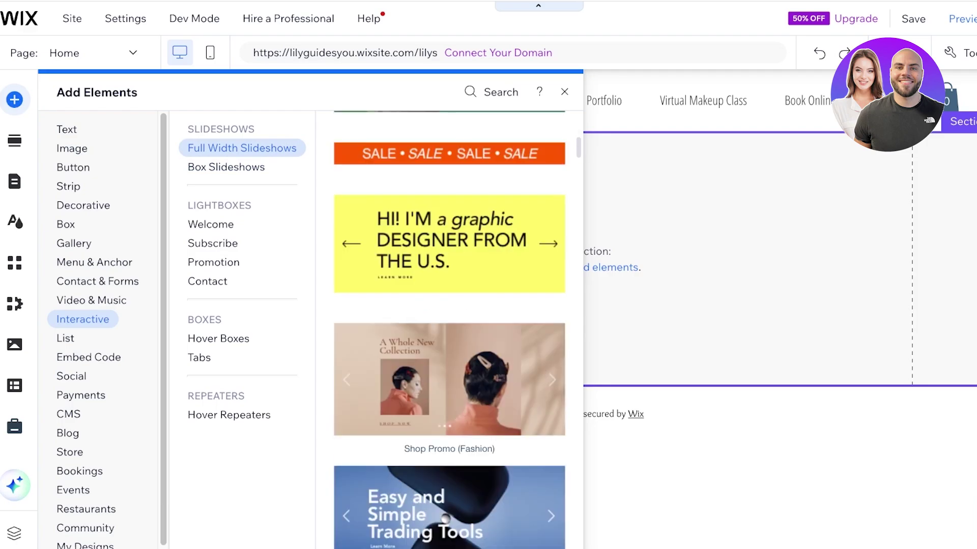
scroll(449, 330, down, 10)
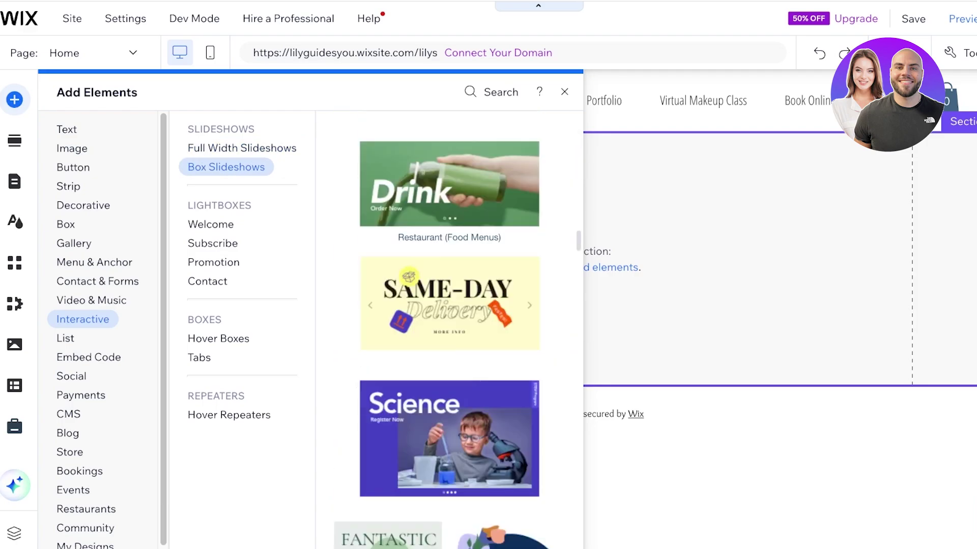
scroll(449, 331, up, 10)
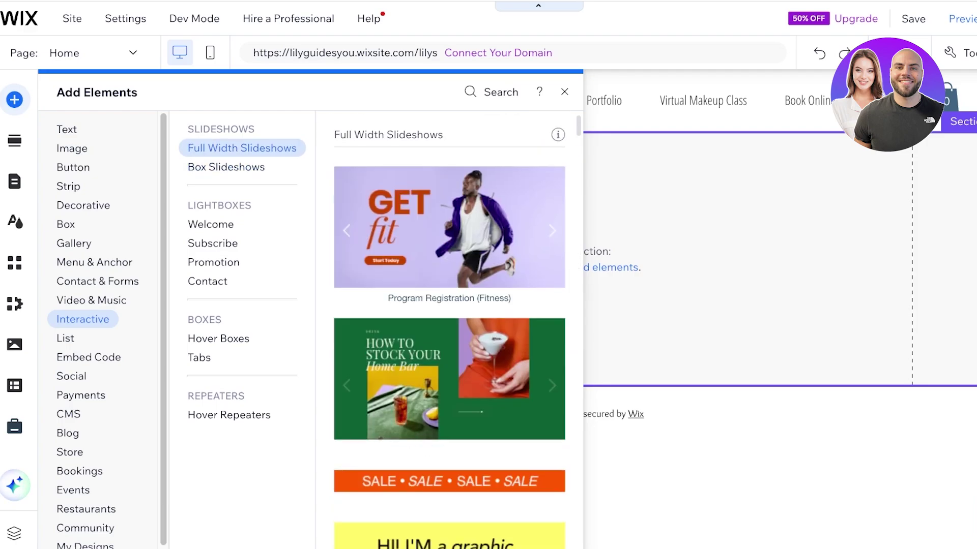
click(449, 379)
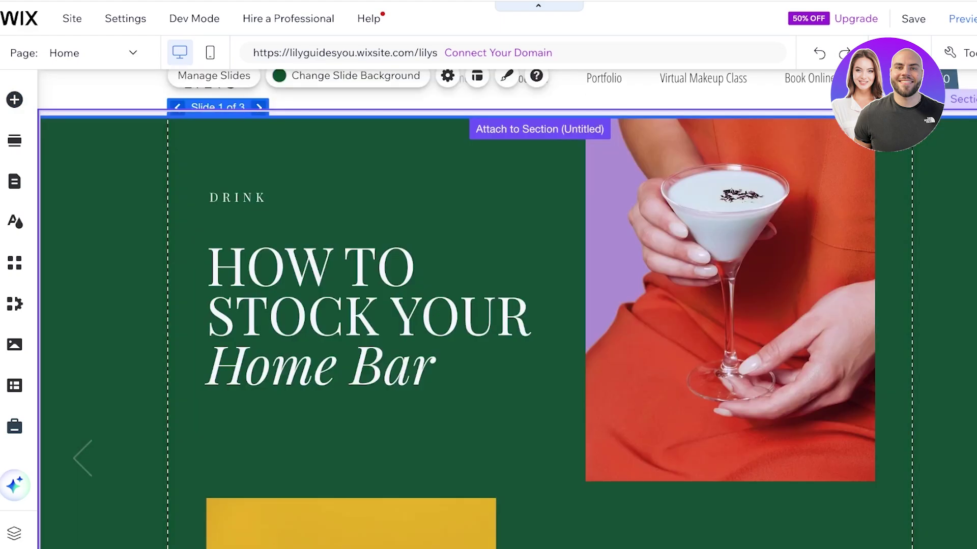
- Move the slideshow up so its upper edge sits flush against the site header
scroll(507, 309, down, 7)
scroll(507, 309, up, 7)
click(356, 458)
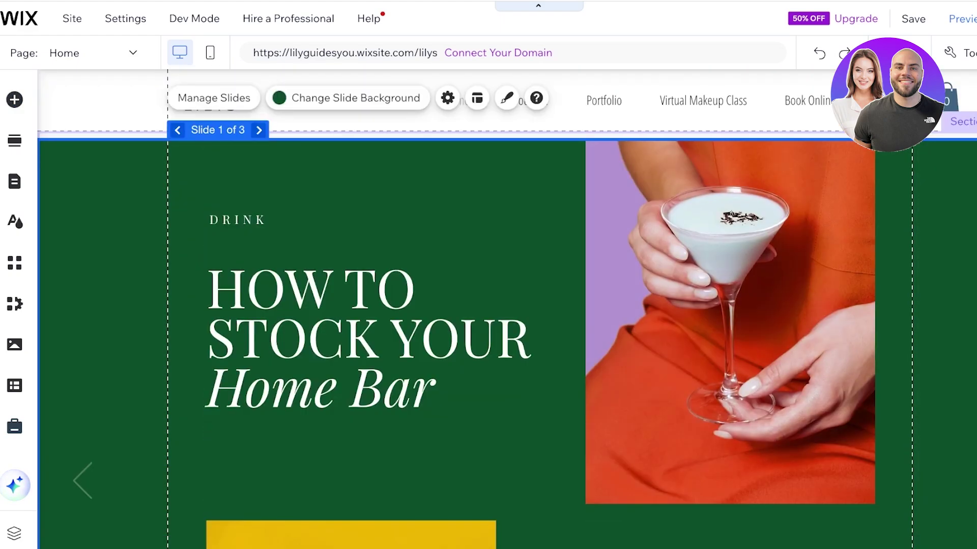
drag(507, 309, 507, 301)
scroll(507, 308, down, 7)
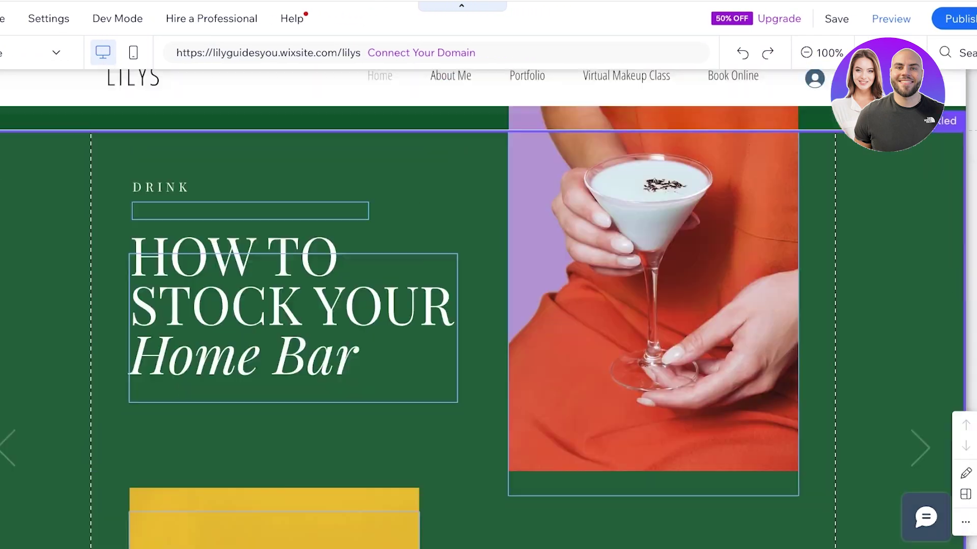
scroll(481, 306, up, 1)
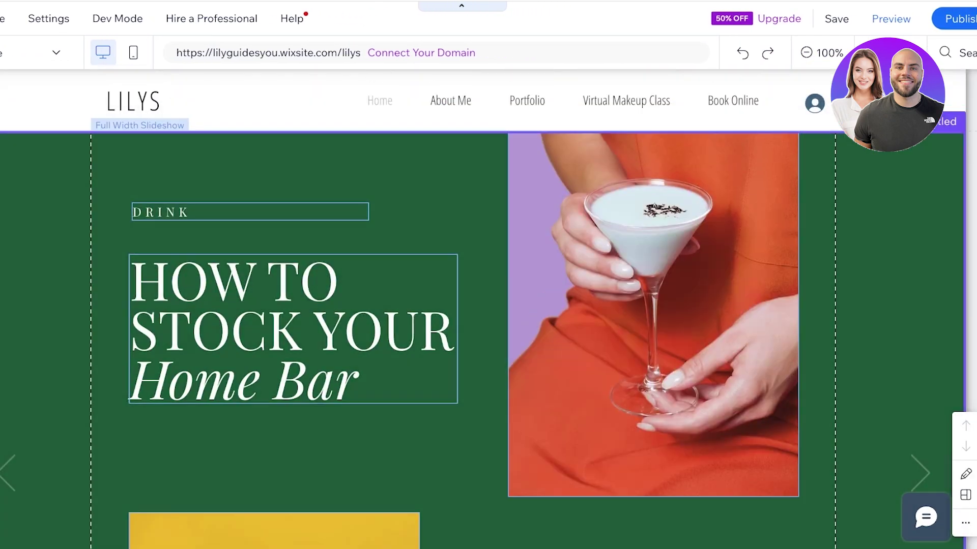
click(481, 305)
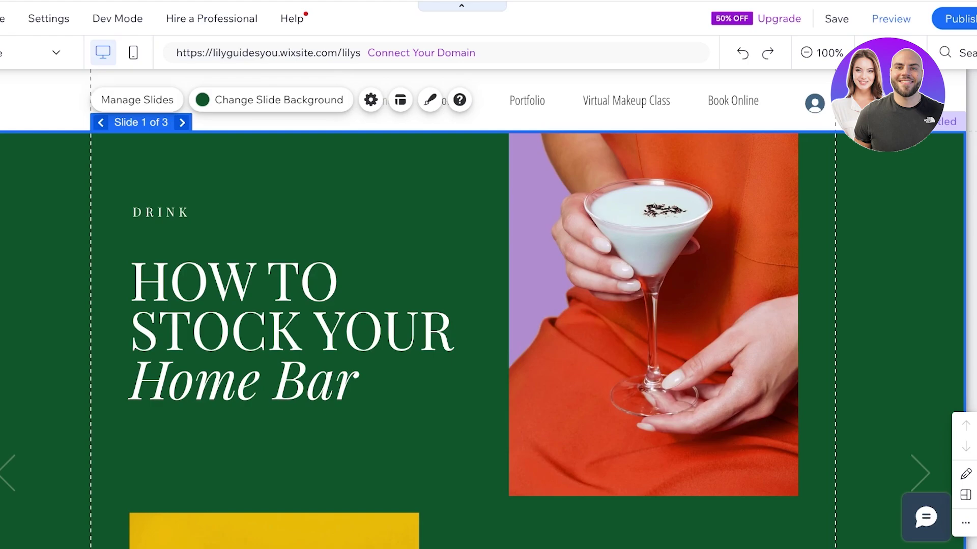
- Advance the slideshow to its third slide and look through the backgrounds available for it
scroll(488, 308, down, 1)
scroll(488, 309, up, 1)
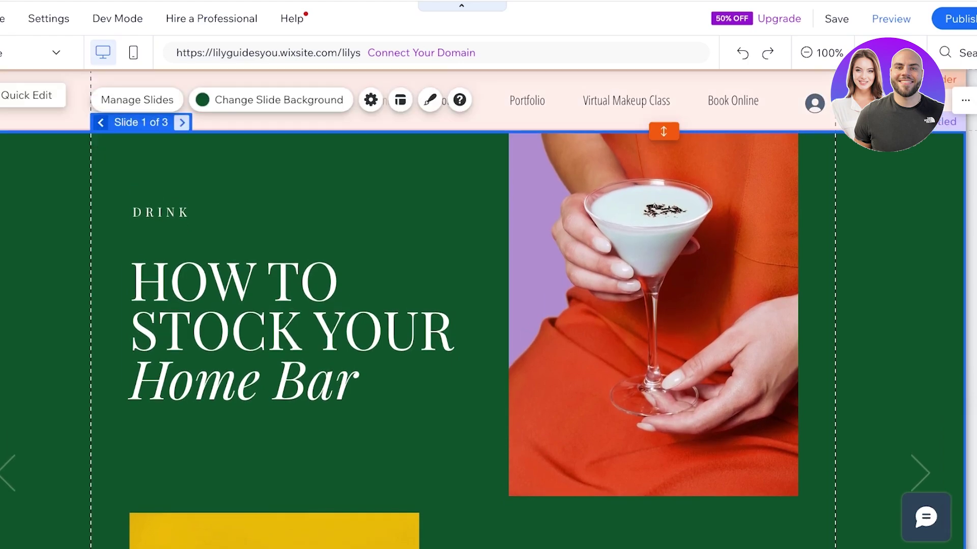
click(182, 123)
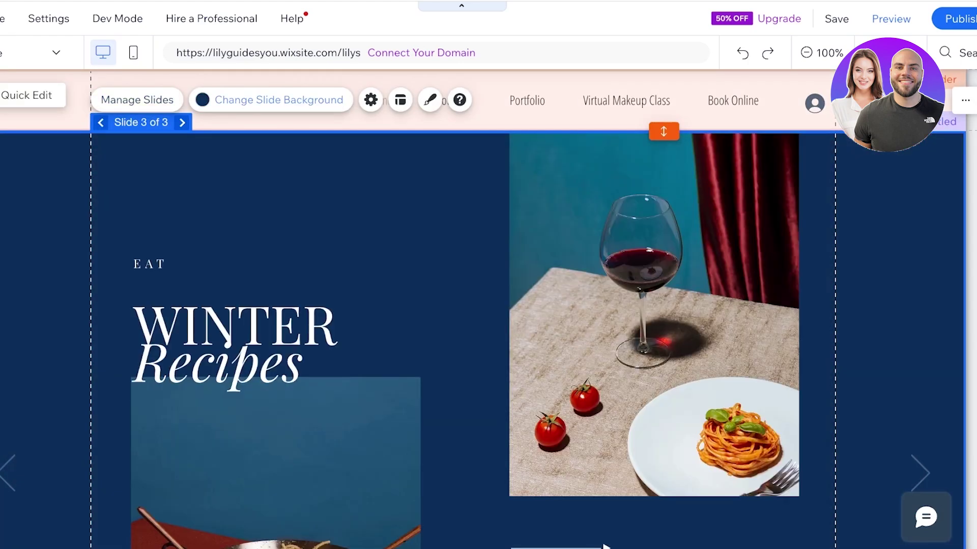
click(244, 100)
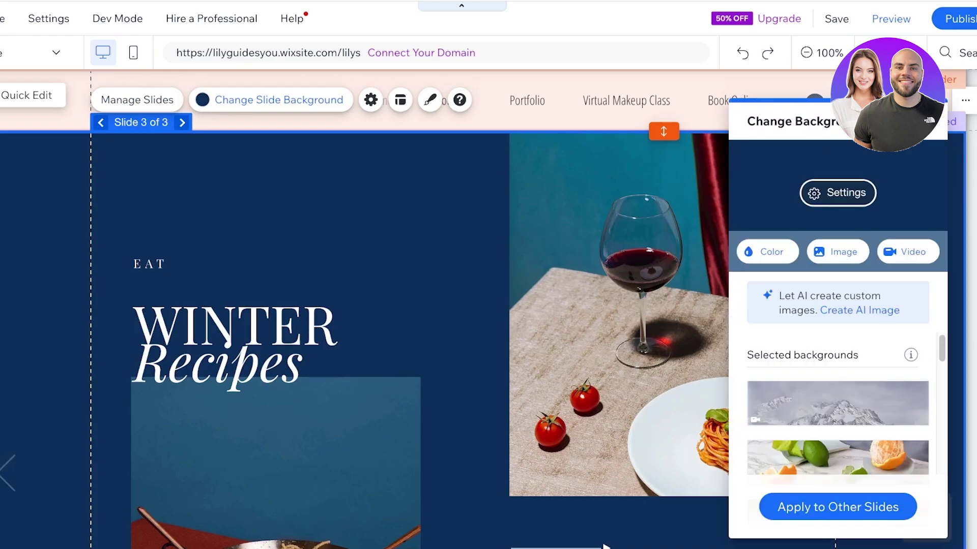
scroll(838, 407, down, 5)
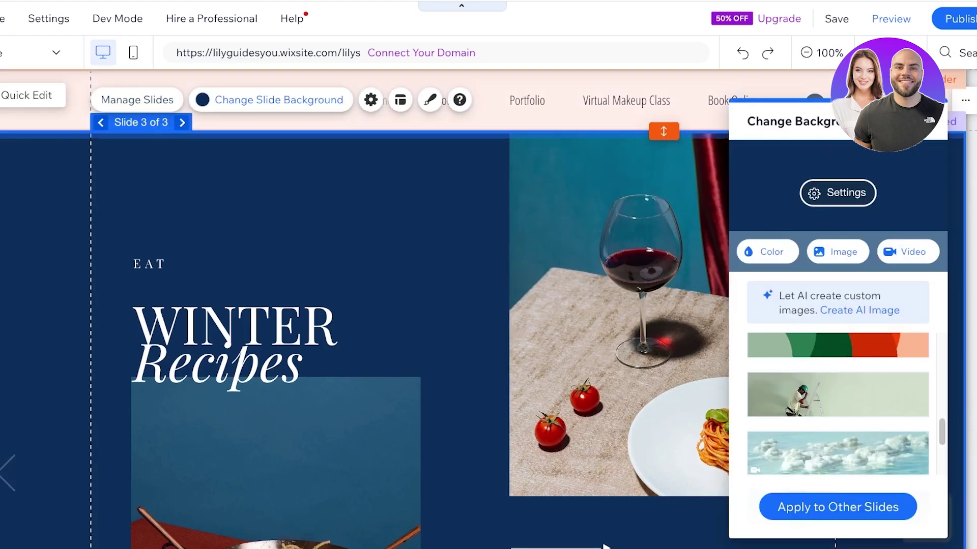
- Delete Slide 3 and Slide 1 from the slideshow and add a new blank slide
click(137, 99)
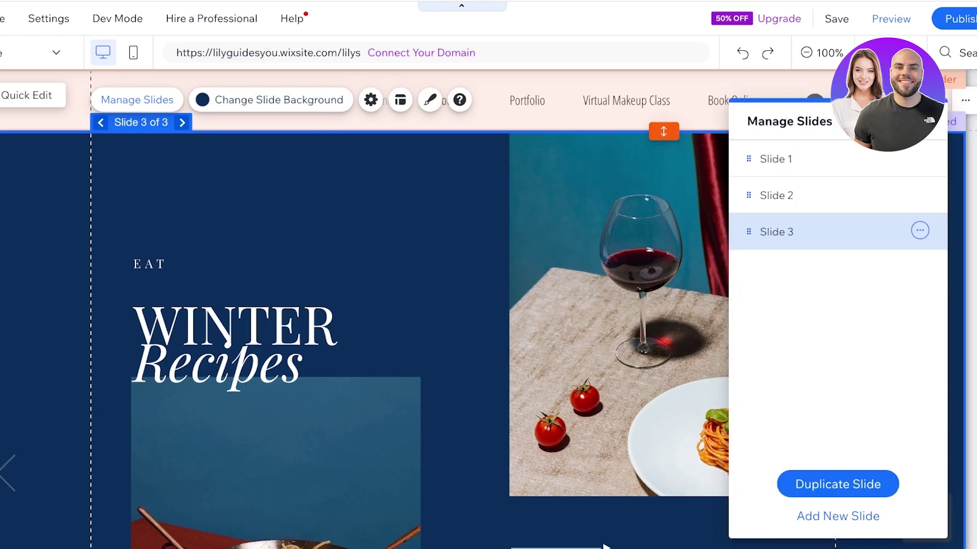
click(920, 231)
click(855, 274)
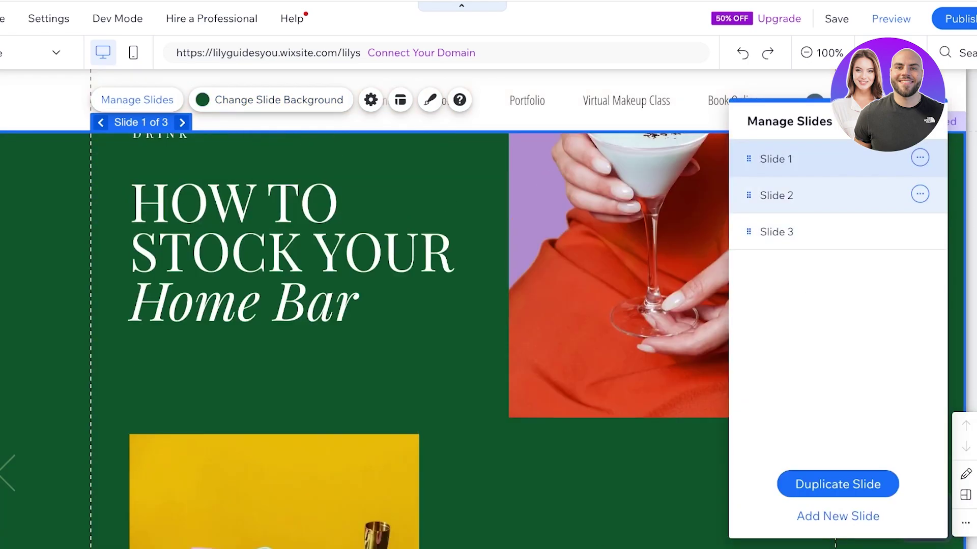
click(919, 158)
click(854, 199)
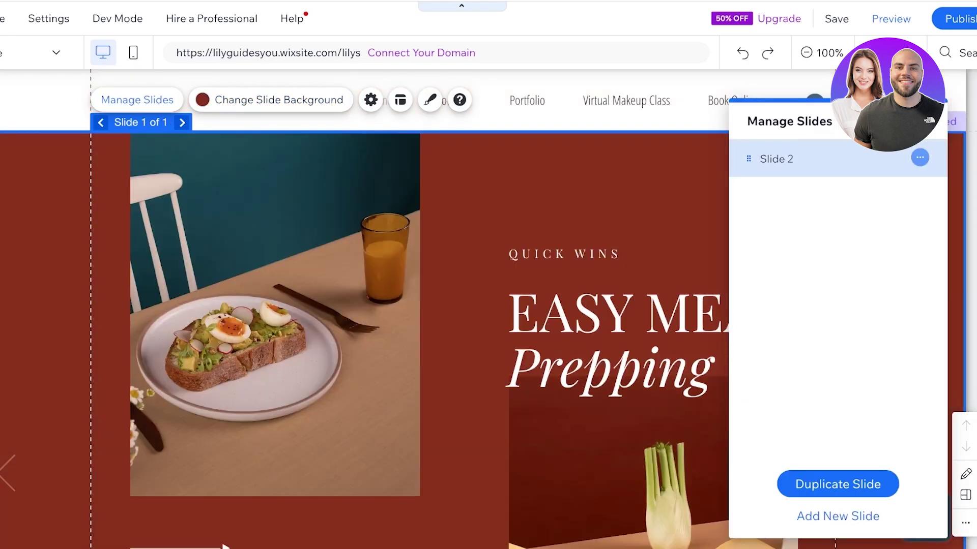
click(838, 516)
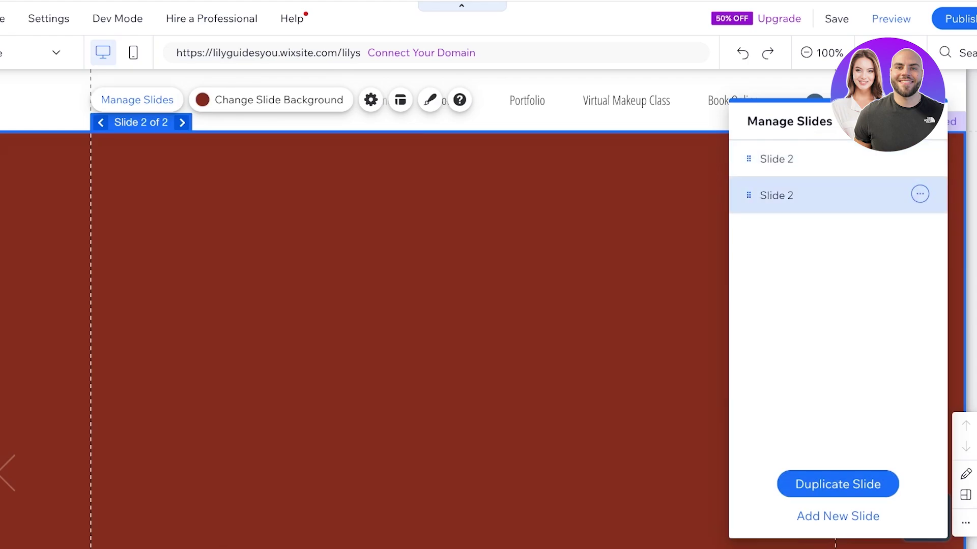
- Delete the original "Easy Meal Prepping" slide and duplicate the remaining blank slide
click(919, 194)
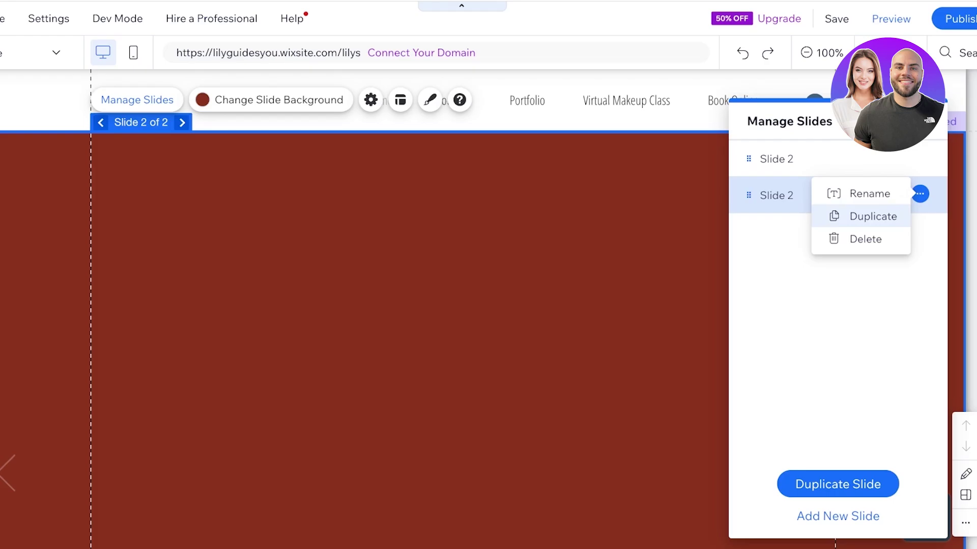
click(920, 157)
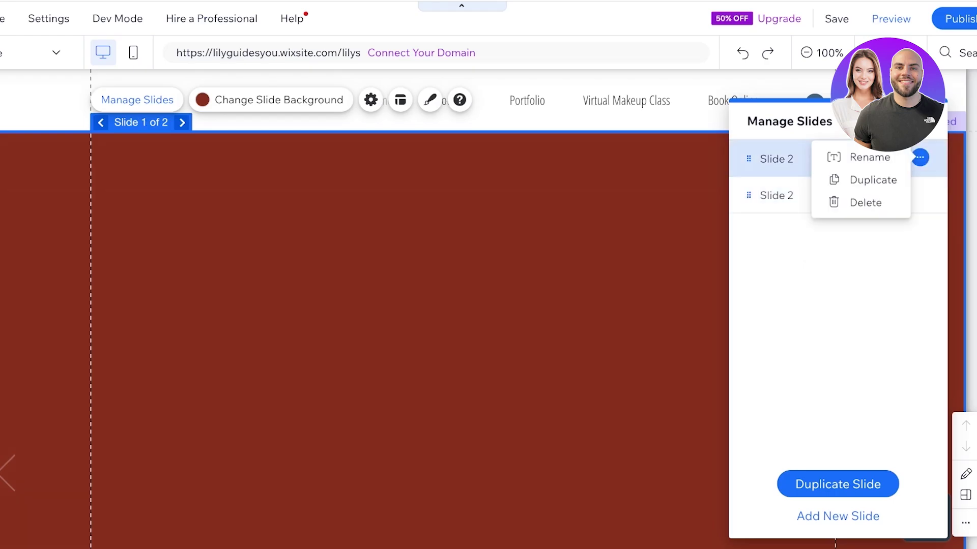
click(865, 203)
click(837, 484)
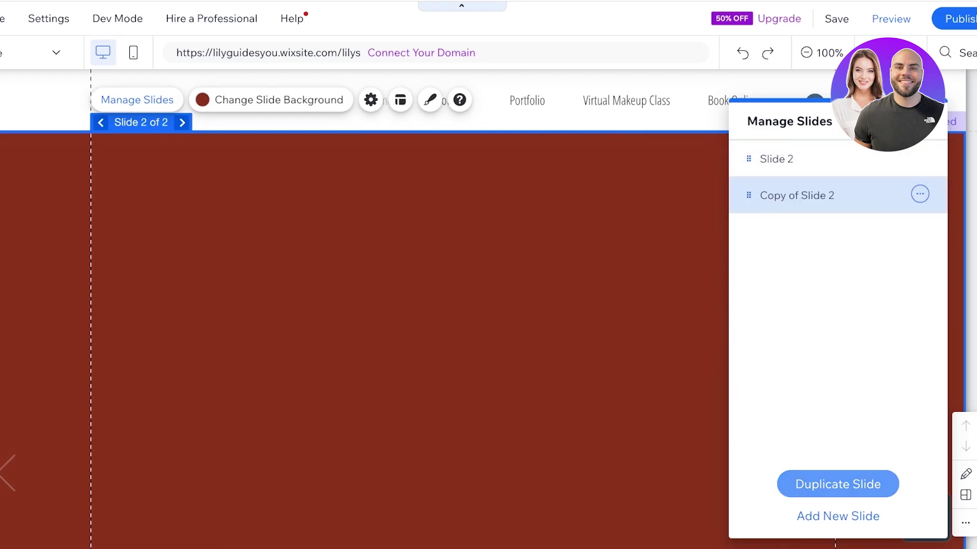
- Duplicate the Copy of Slide 2 slide and set the second slide's background to the dark color #242323
click(837, 484)
click(805, 195)
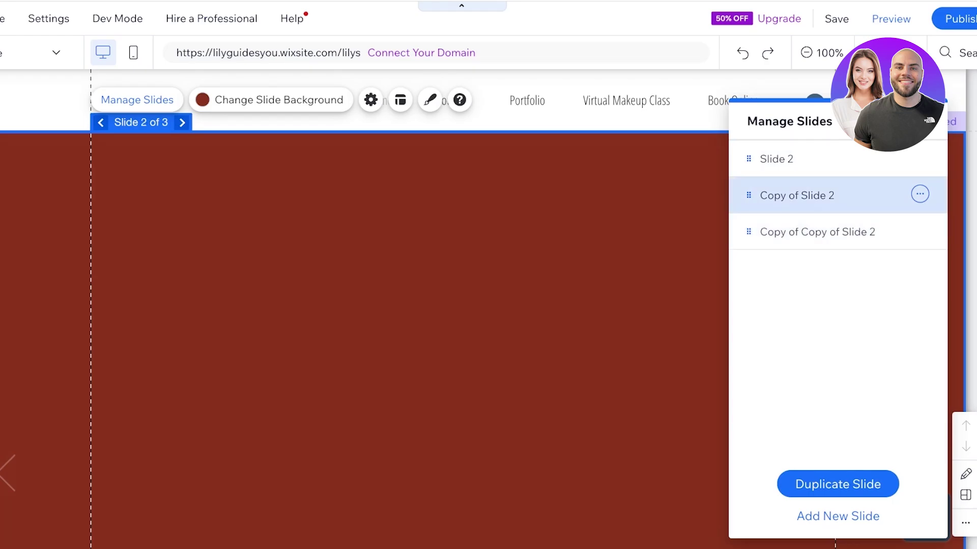
click(279, 99)
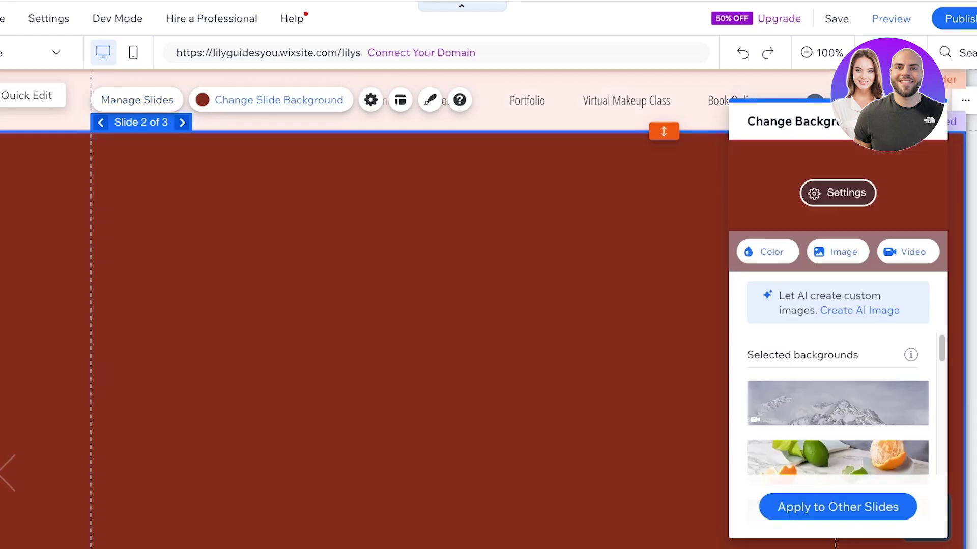
click(768, 251)
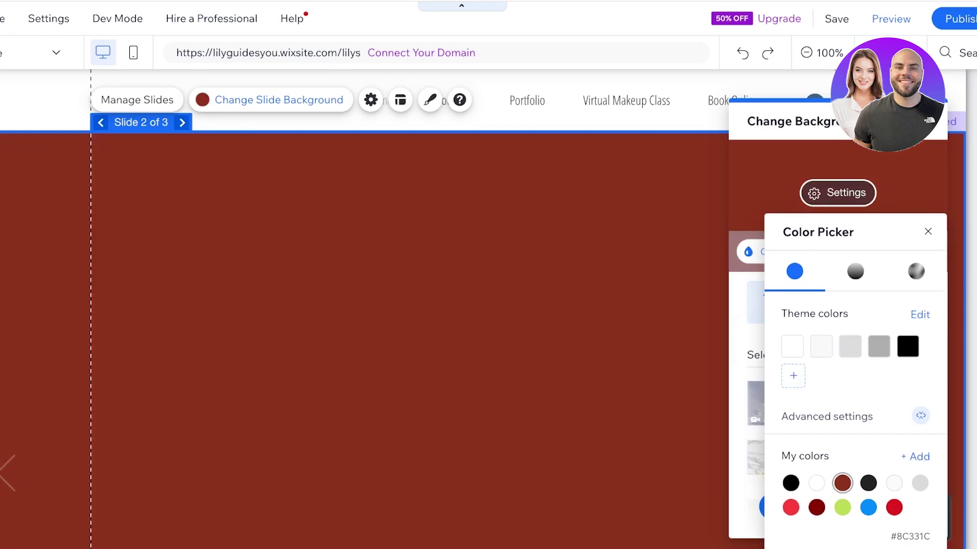
click(867, 483)
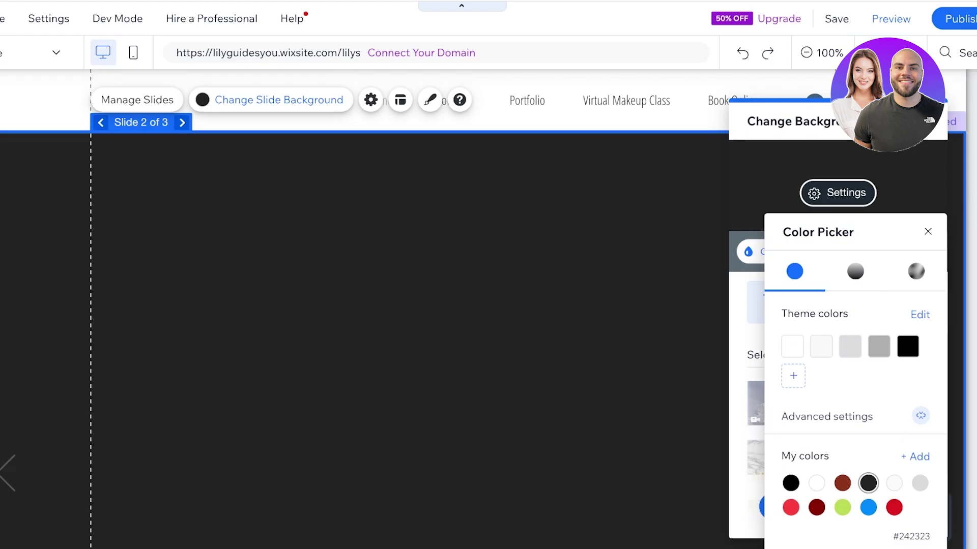
key(Escape)
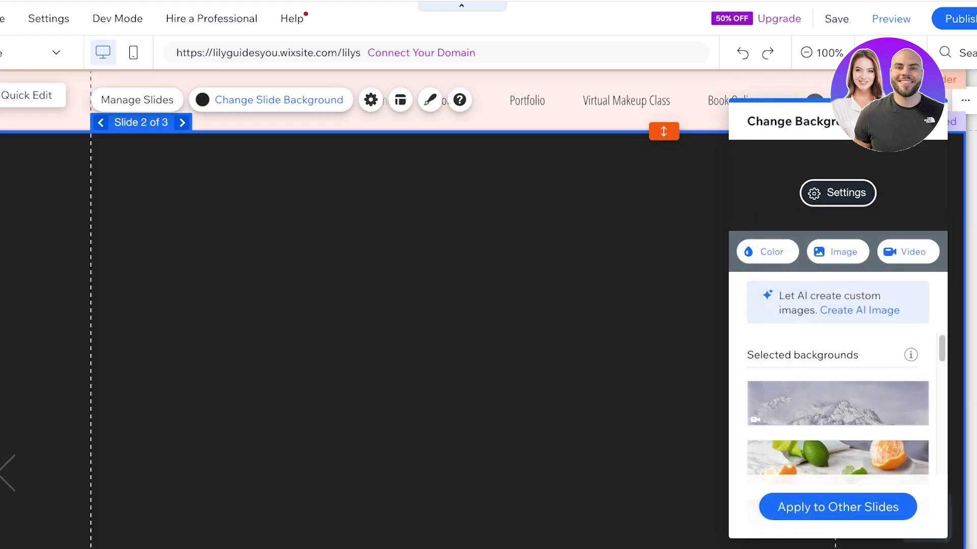
- Give the third slide a multicolor freeform gradient background blending yellow, teal and blue
click(101, 123)
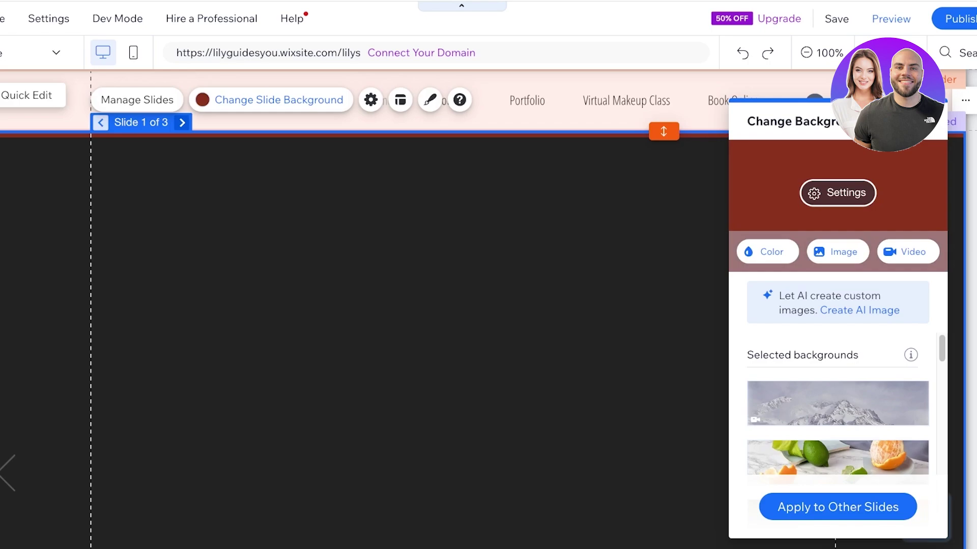
click(182, 123)
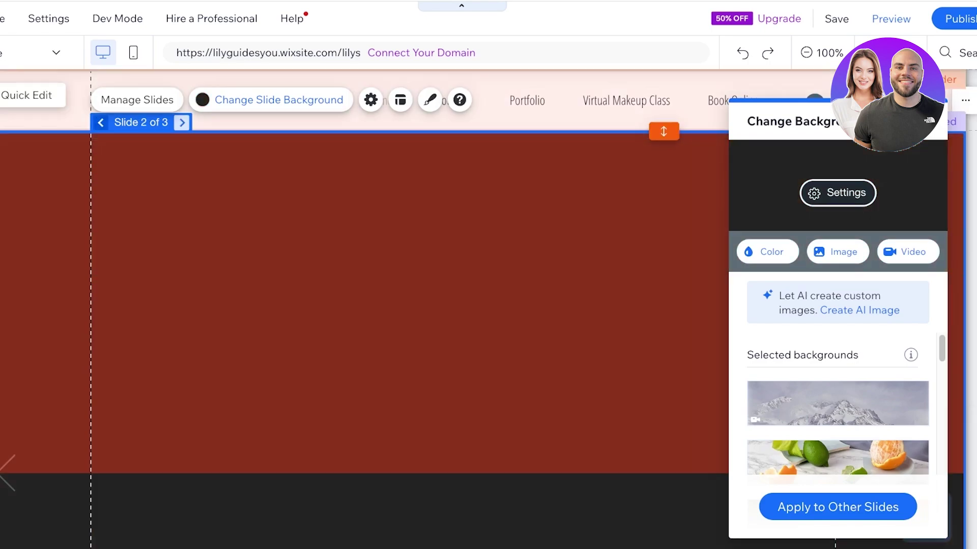
click(181, 122)
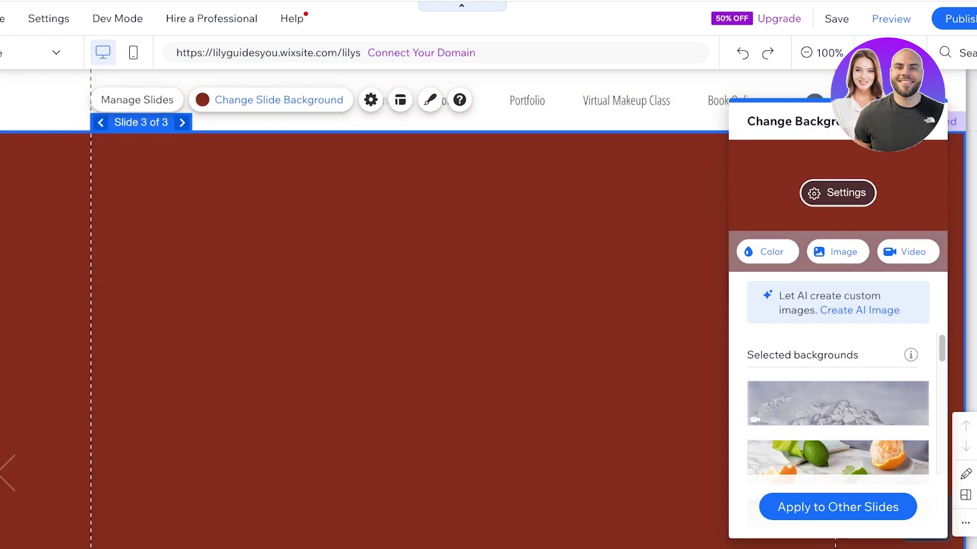
click(767, 251)
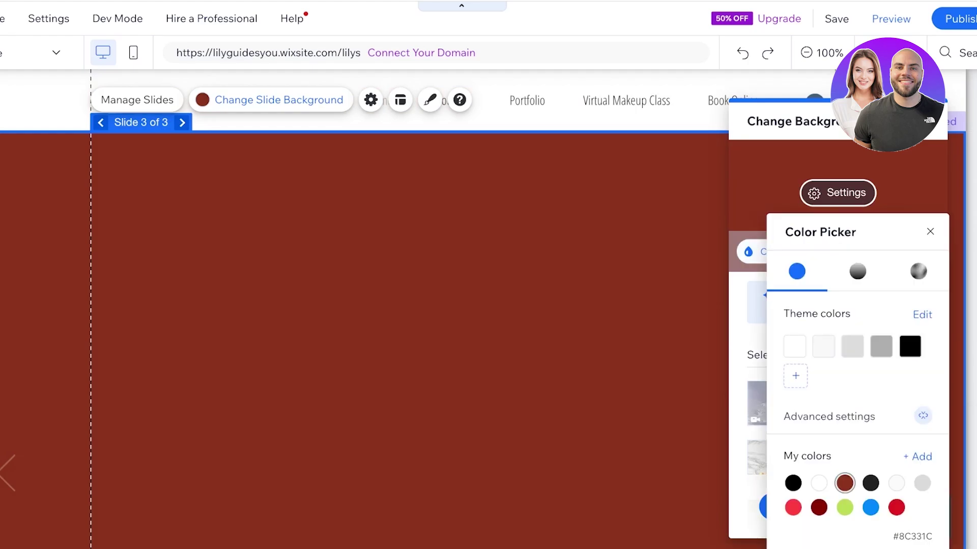
click(896, 483)
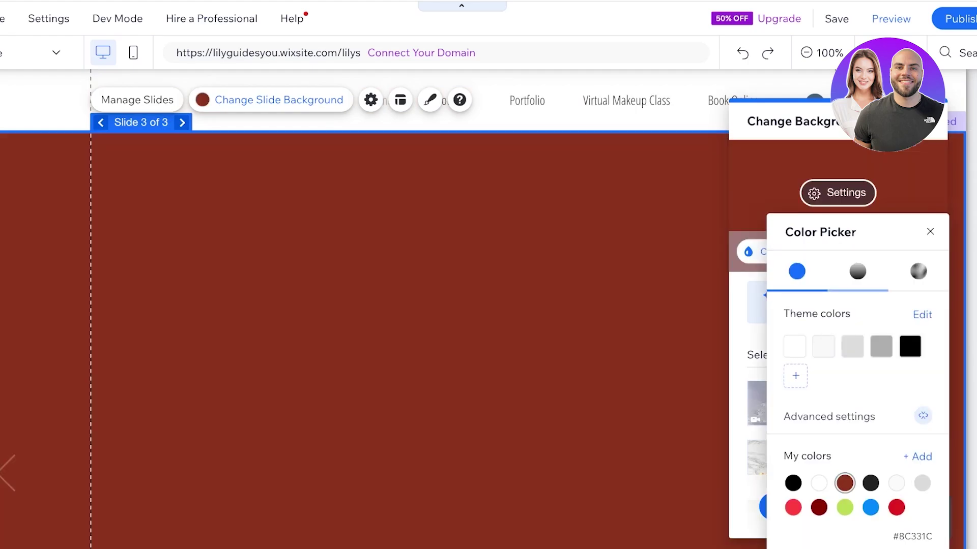
click(857, 271)
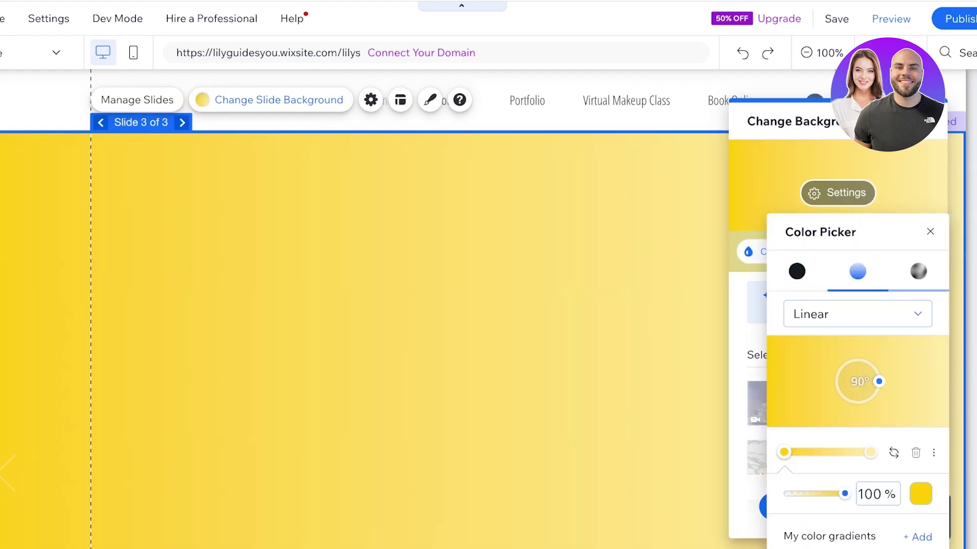
click(918, 271)
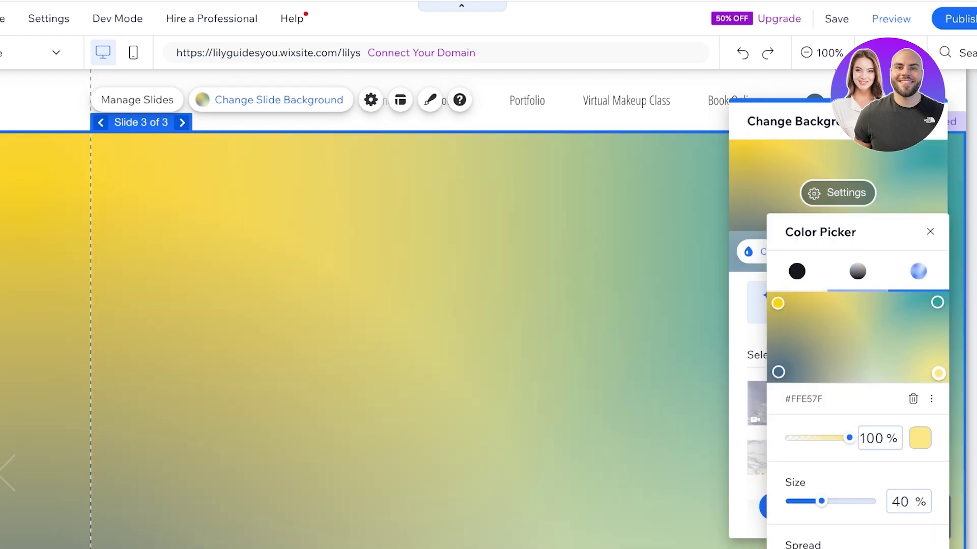
click(929, 232)
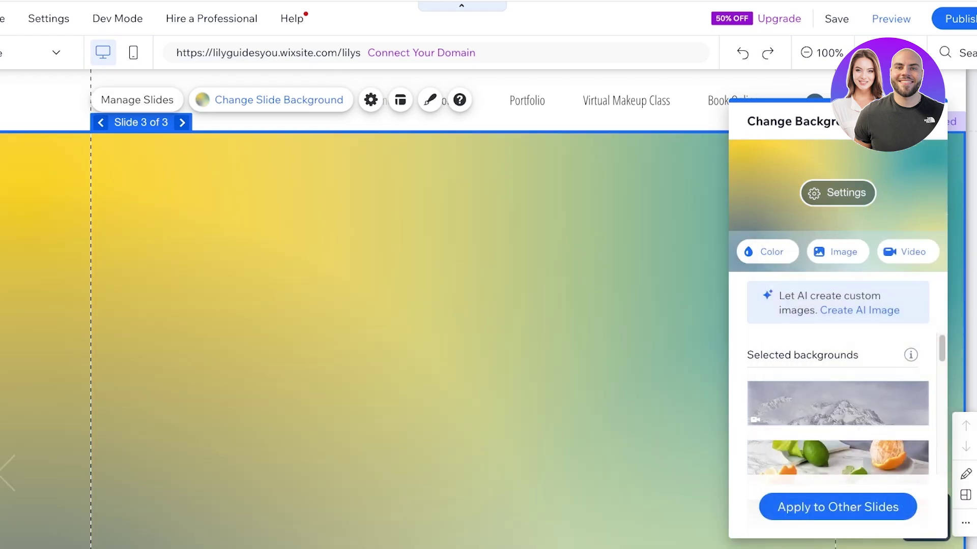
- Search Wix media for "makeup" and use the image of a brush on a closed eye as the first slide's background
click(100, 122)
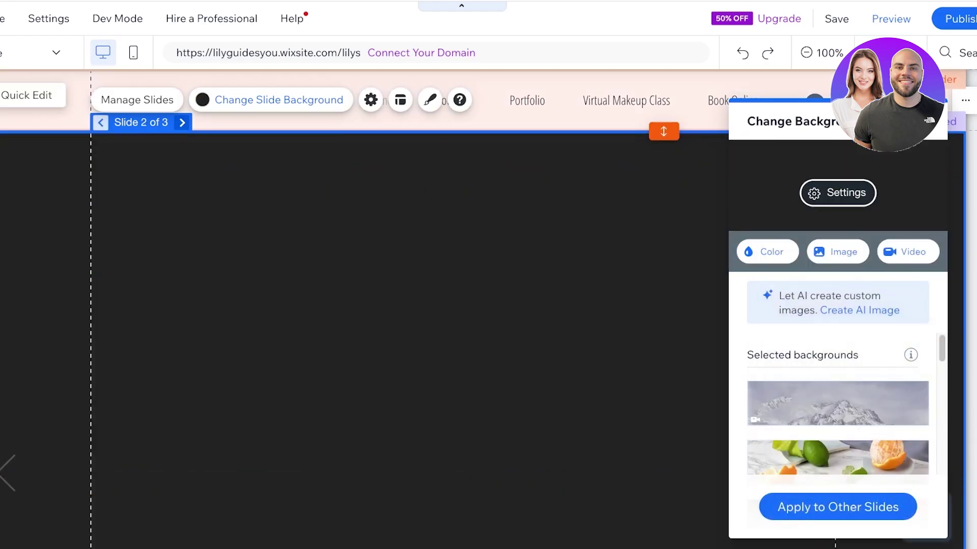
click(100, 122)
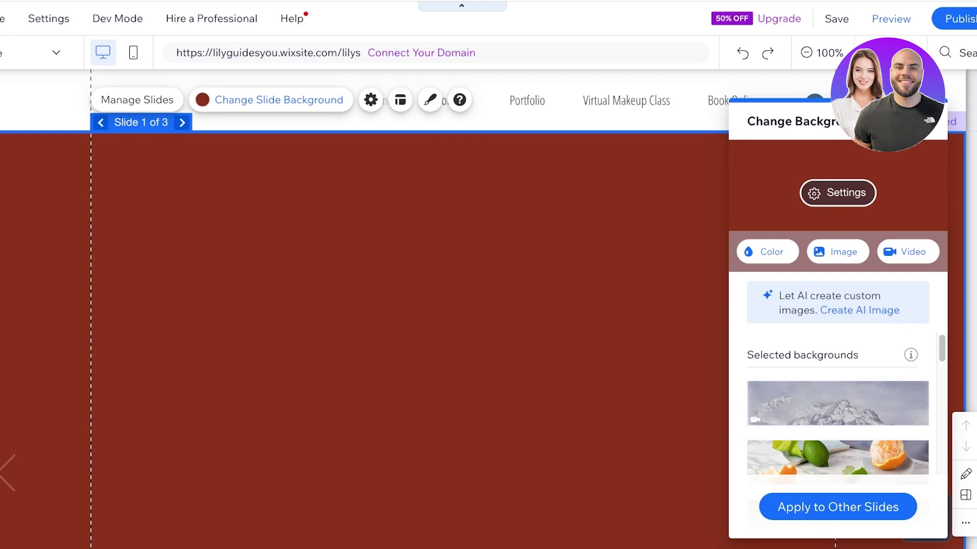
scroll(364, 309, down, 1)
scroll(365, 309, up, 1)
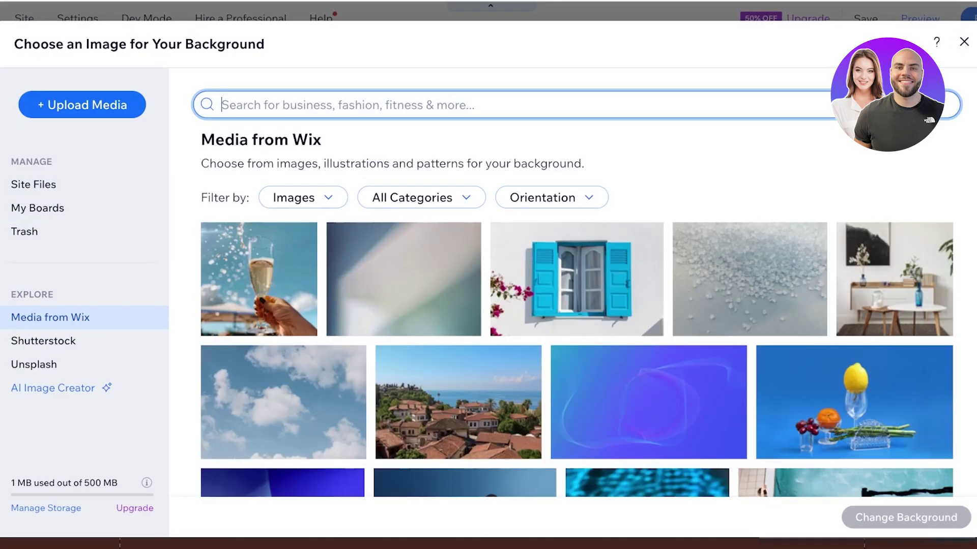
scroll(814, 367, down, 3)
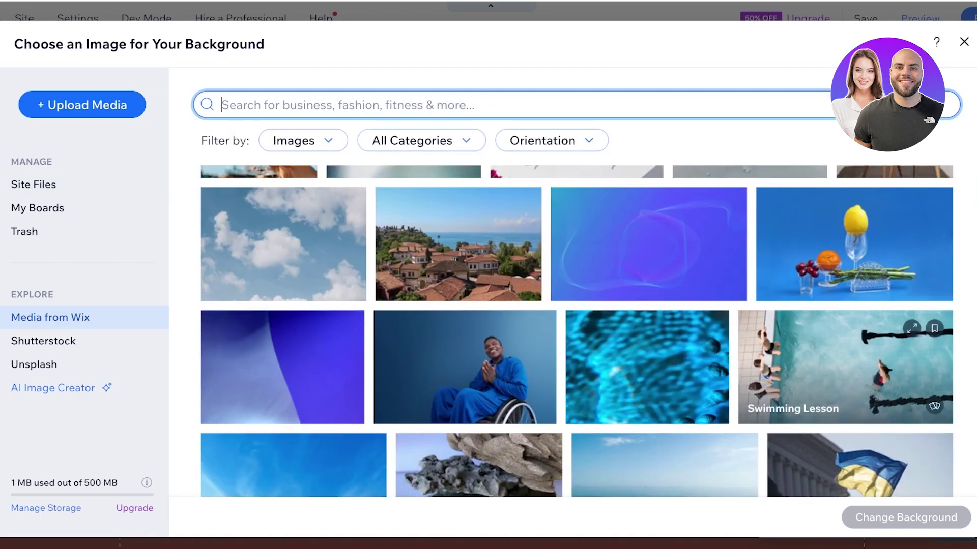
scroll(855, 244, down, 1)
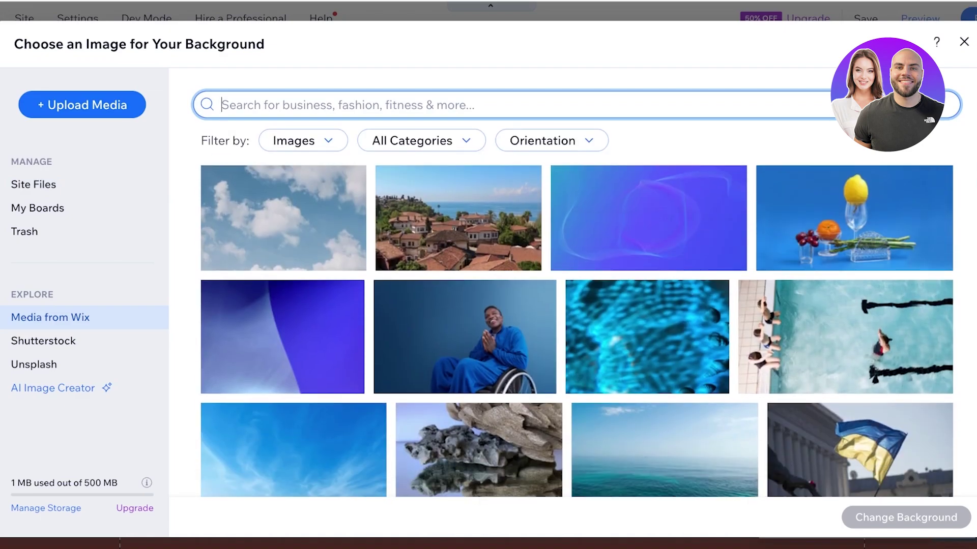
text(makeup)
key(Return)
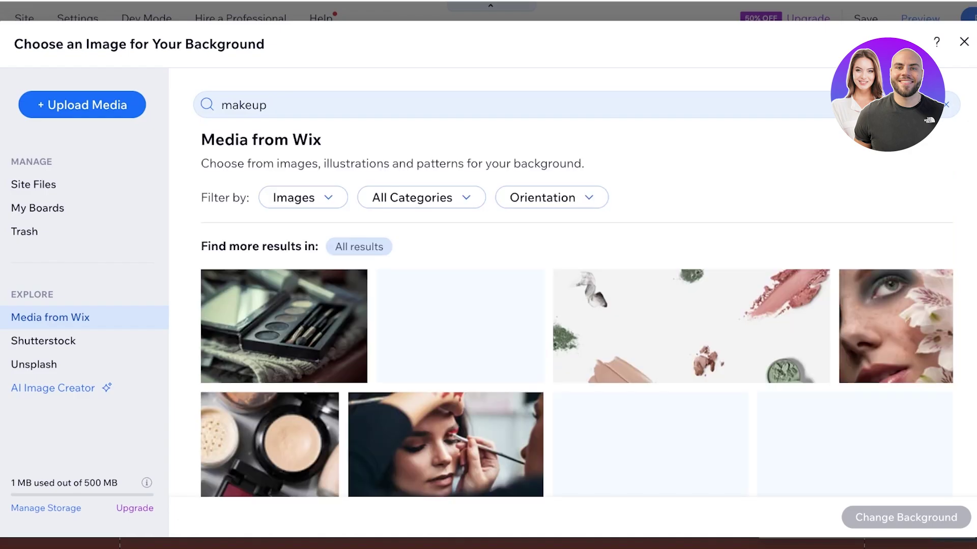
click(460, 325)
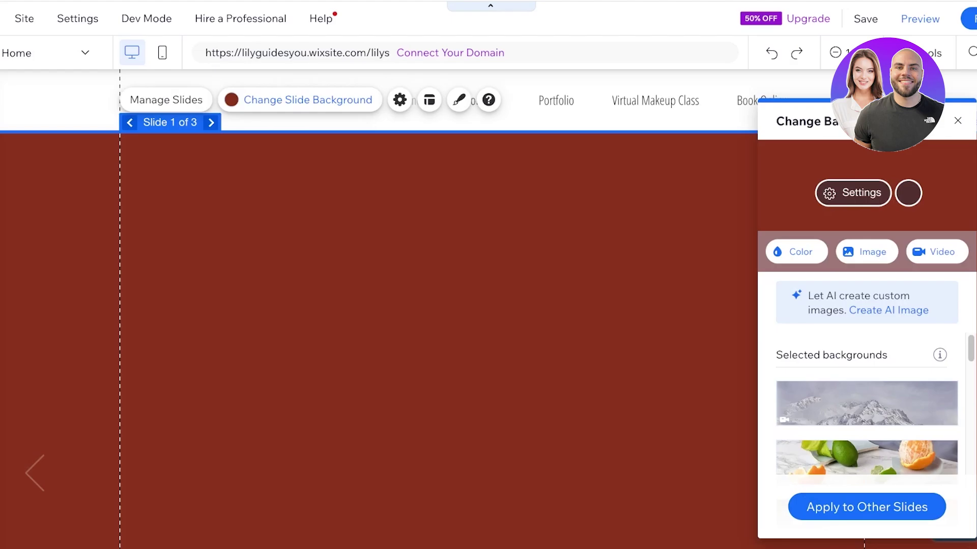
scroll(378, 309, down, 10)
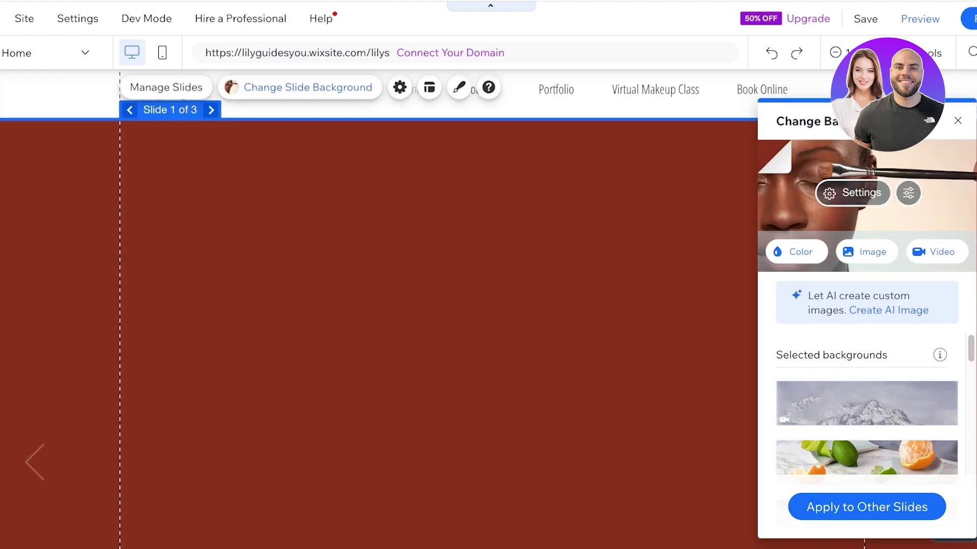
scroll(379, 309, up, 8)
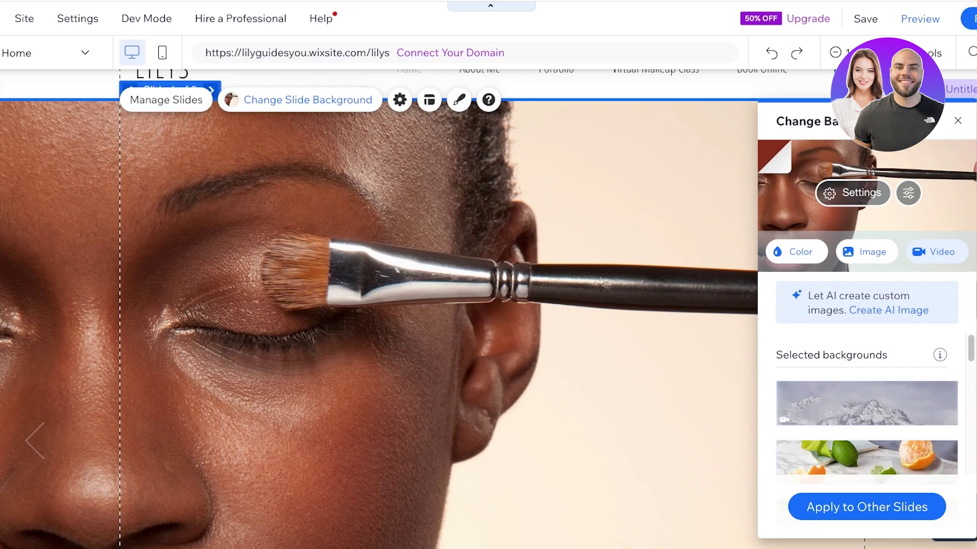
- Lower the opacity of the first slide's background image to about 56%
click(852, 193)
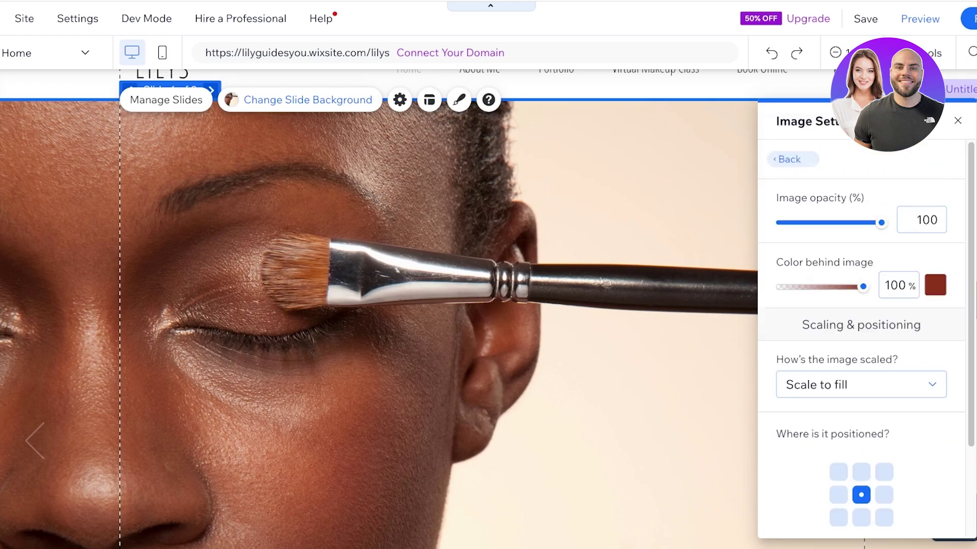
drag(881, 223, 843, 223)
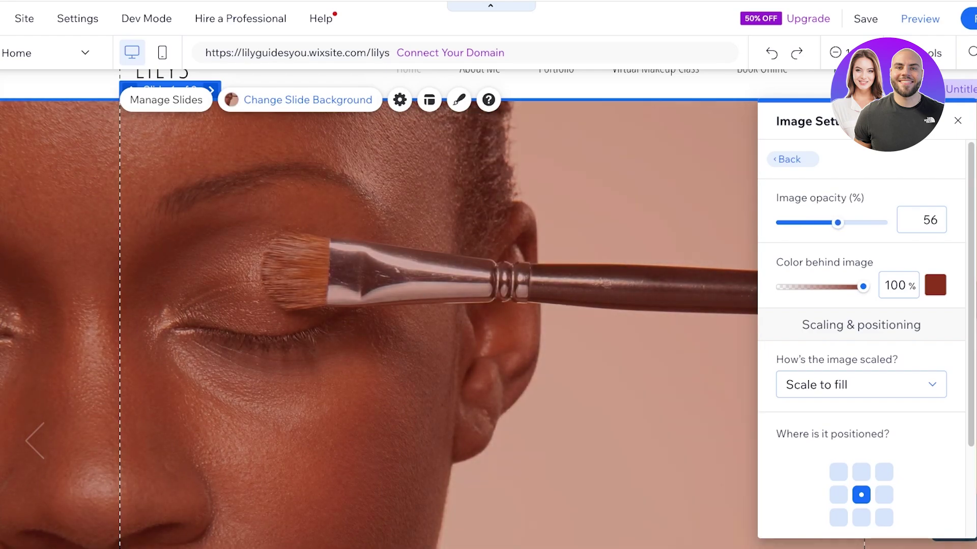
mouse_move(863, 287)
mouse_down()
mouse_move(815, 286)
mouse_move(863, 287)
mouse_up()
mouse_move(838, 223)
mouse_down()
mouse_move(829, 222)
mouse_move(841, 222)
mouse_up()
click(792, 159)
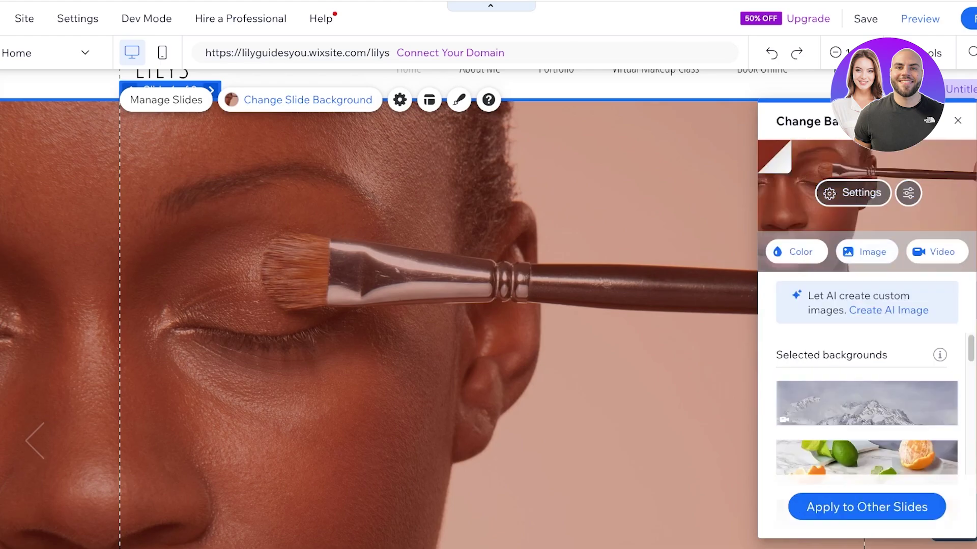
- Open the background image in Photo Studio, close it along with the background settings, and look over the first slide
click(907, 193)
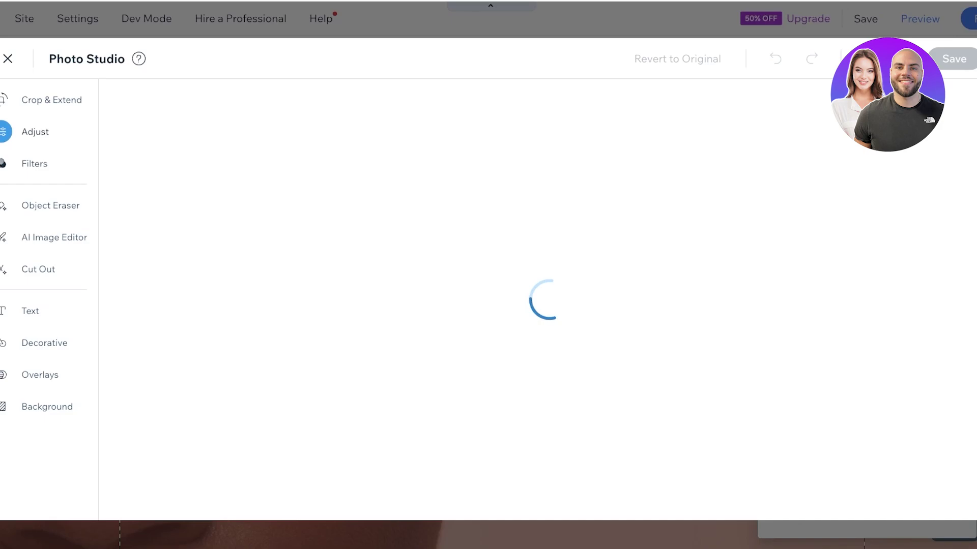
click(8, 58)
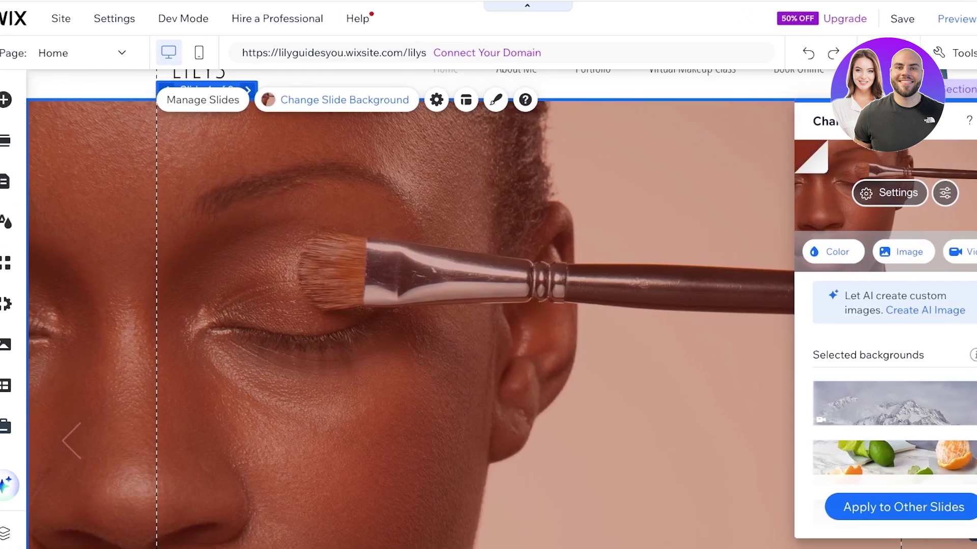
click(957, 121)
scroll(507, 308, down, 10)
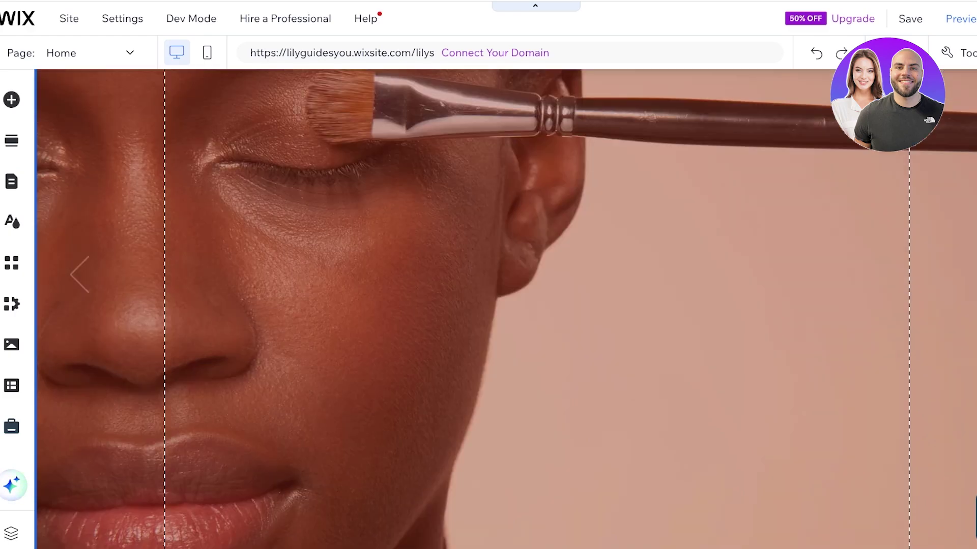
scroll(507, 308, up, 10)
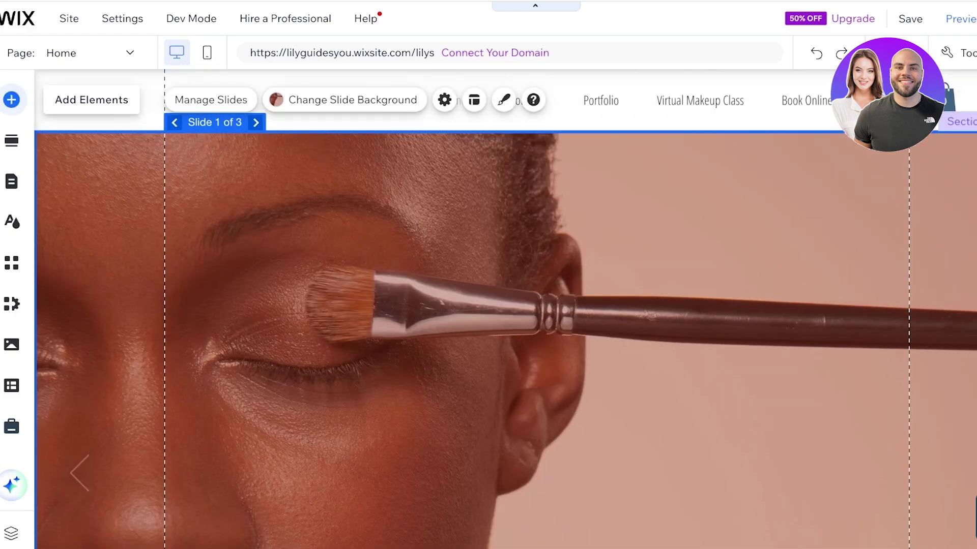
- Add a Heading 3 themed text element to the first slide
click(12, 99)
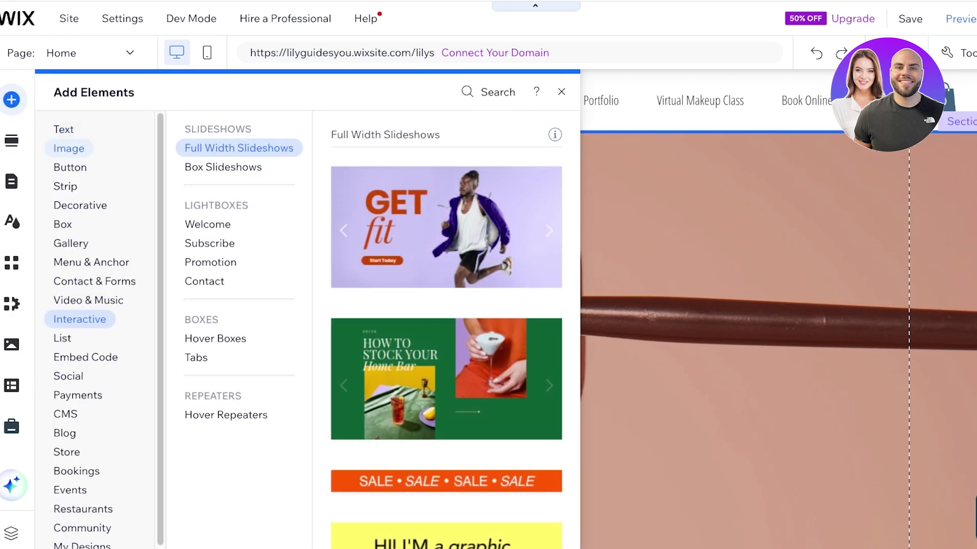
click(63, 130)
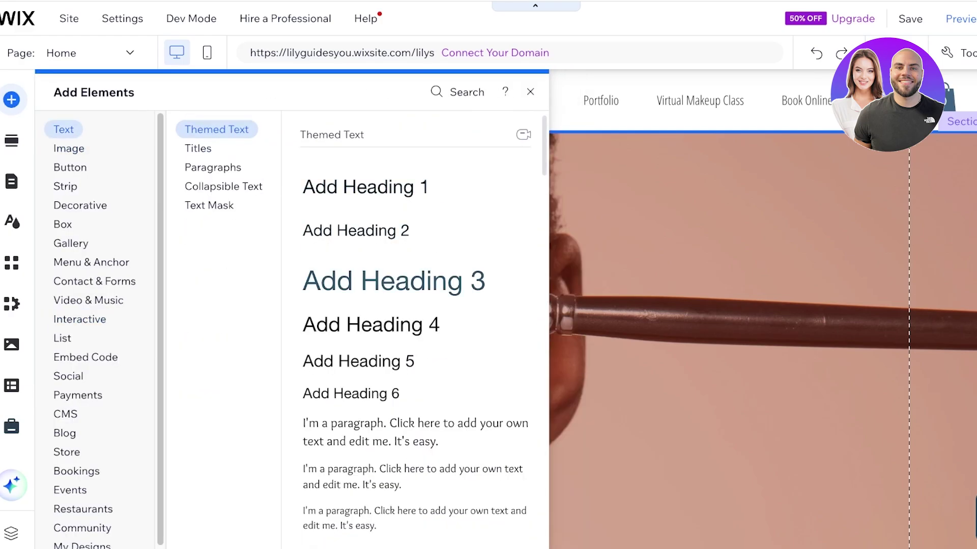
click(394, 281)
- Replace the heading text with "LEARN WITH LILY" and, after a blank line, "MASTER MAKEUP, ART AND ELEGANCE"
click(427, 254)
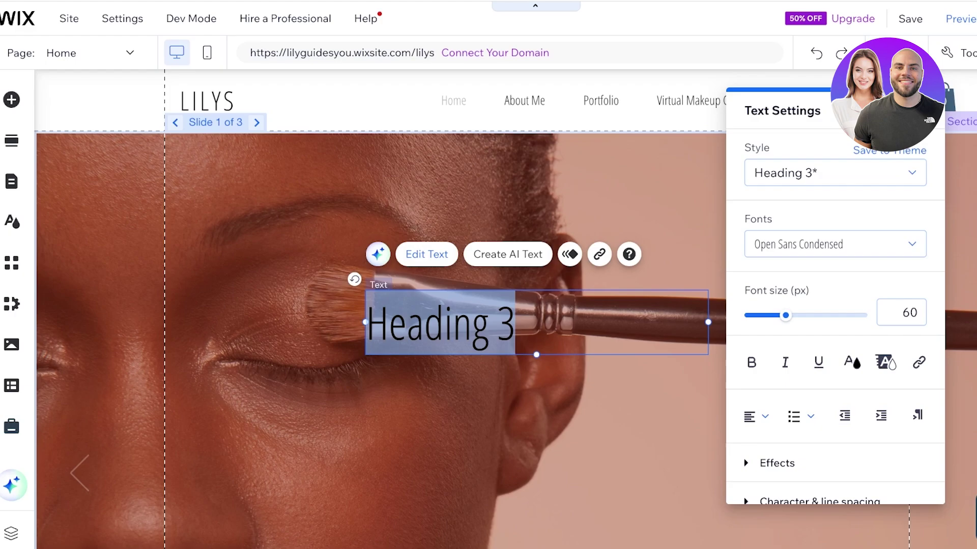
key(BackSpace)
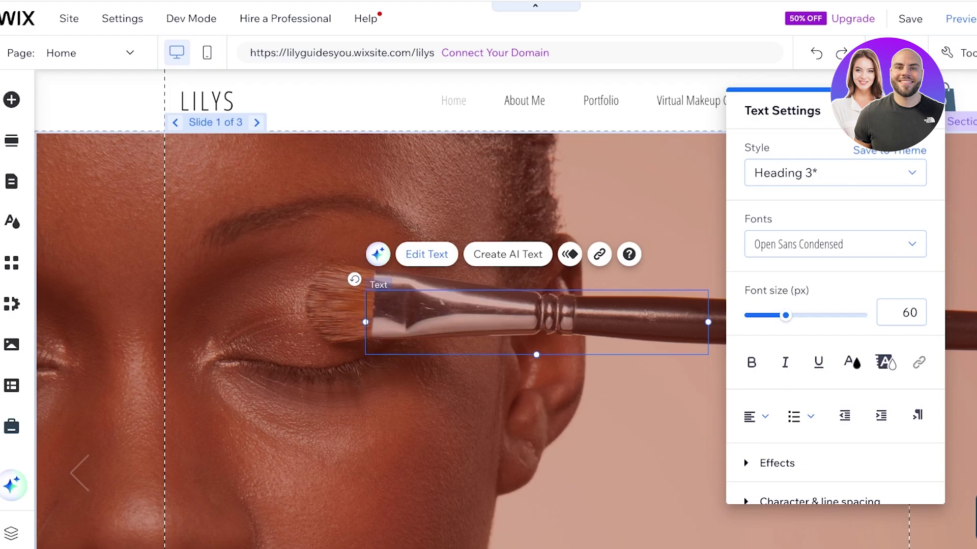
text(LEARN WITH LILY)
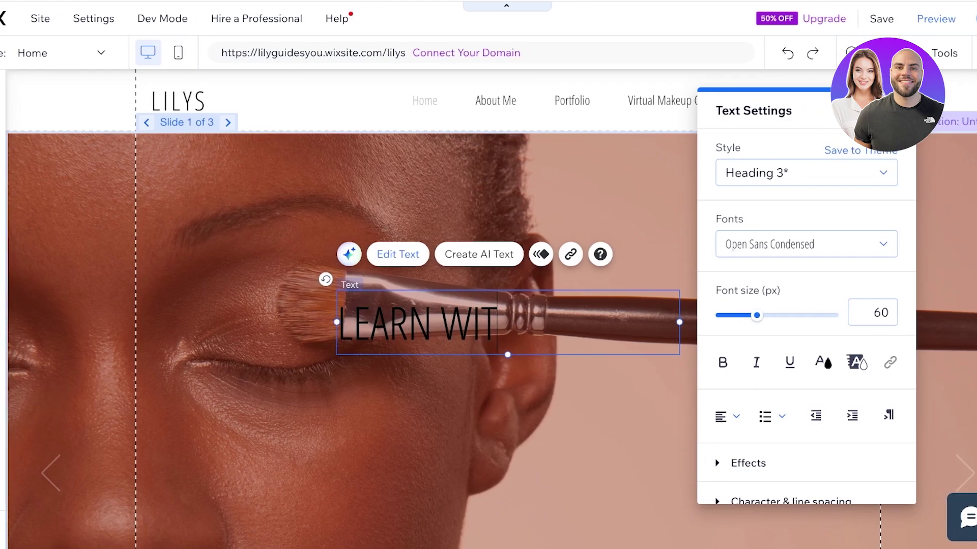
key(Return)
key(Return)
text(MASTER )
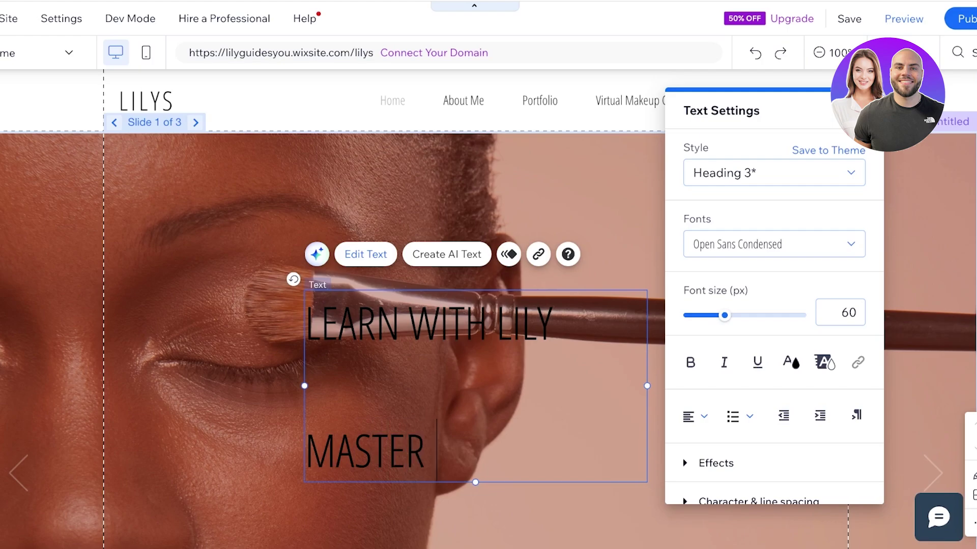
text(MAKEUP, ART AND)
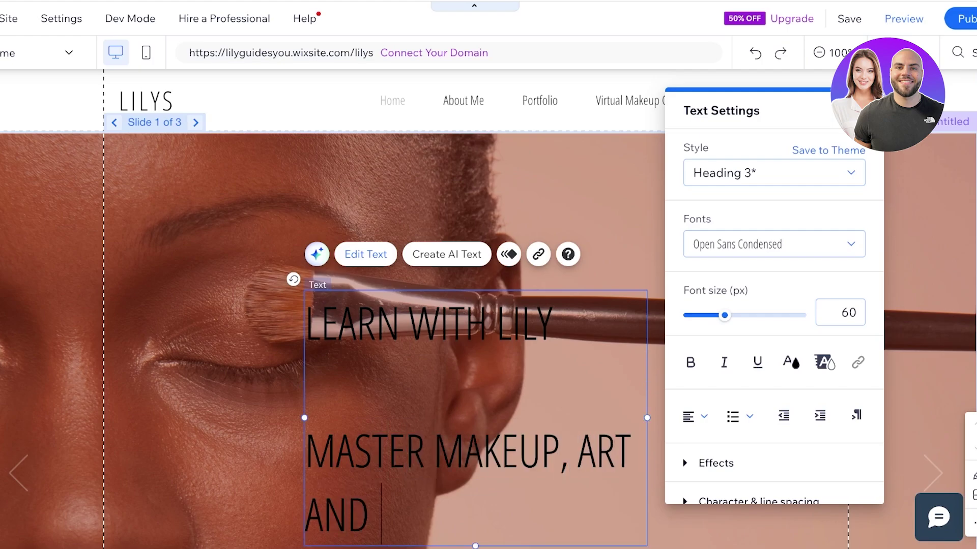
text( ELEGANCE)
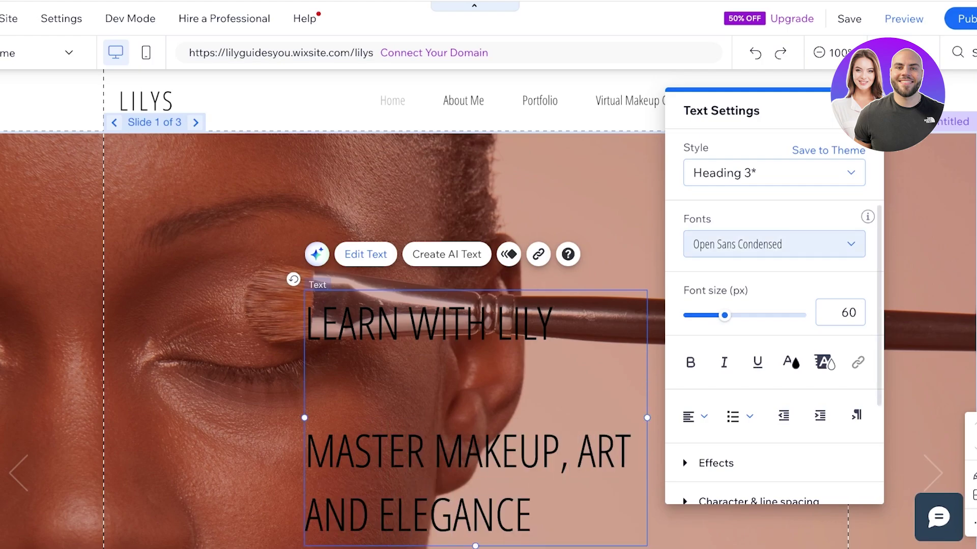
- Try to change the heading's font to Palatino Linotype and make it bold
click(773, 244)
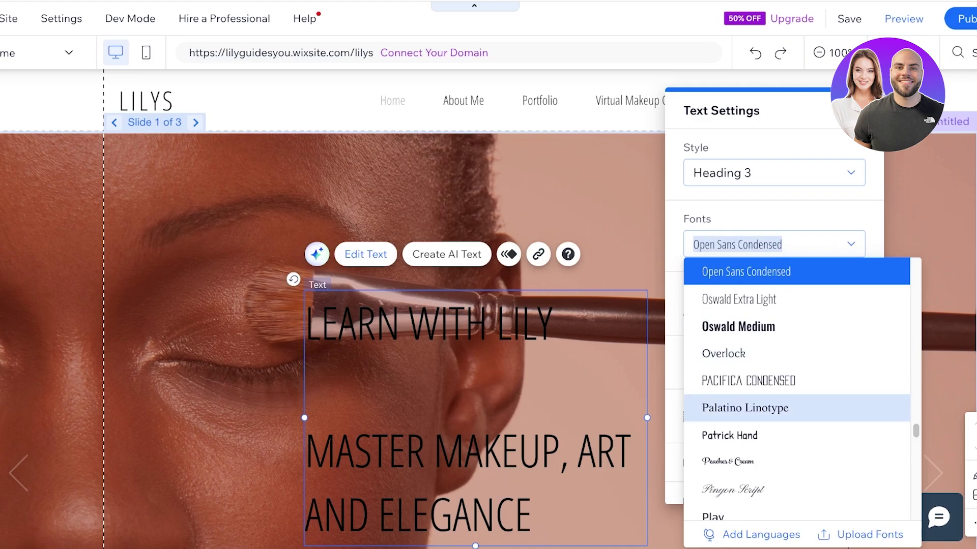
click(746, 408)
click(690, 363)
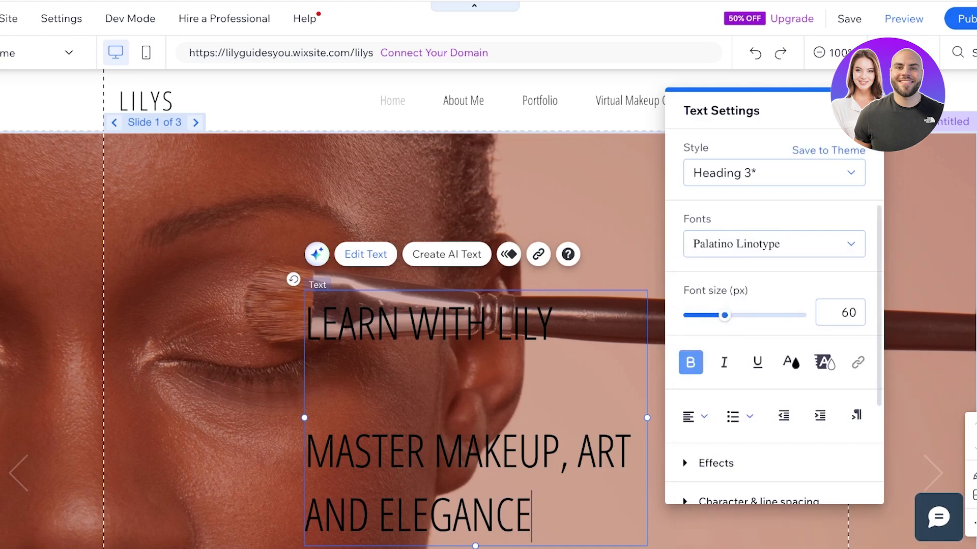
click(585, 203)
- Make the entire heading text bold and reduce its font size to 46 px
click(476, 323)
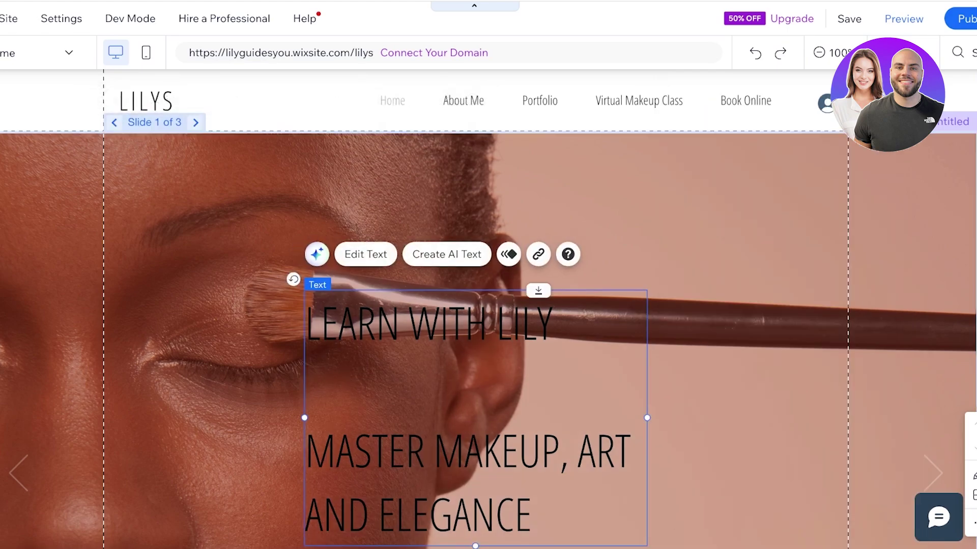
click(365, 255)
click(690, 396)
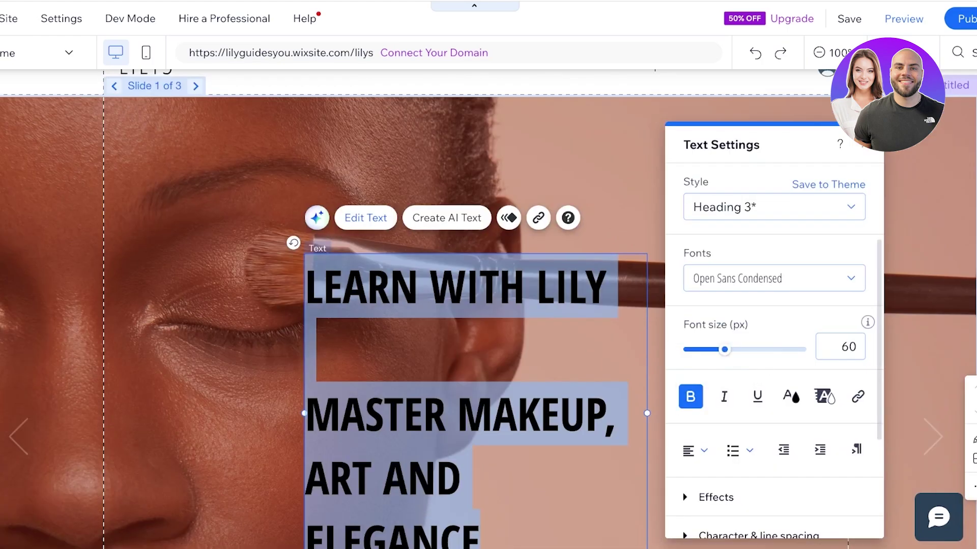
drag(724, 349, 715, 350)
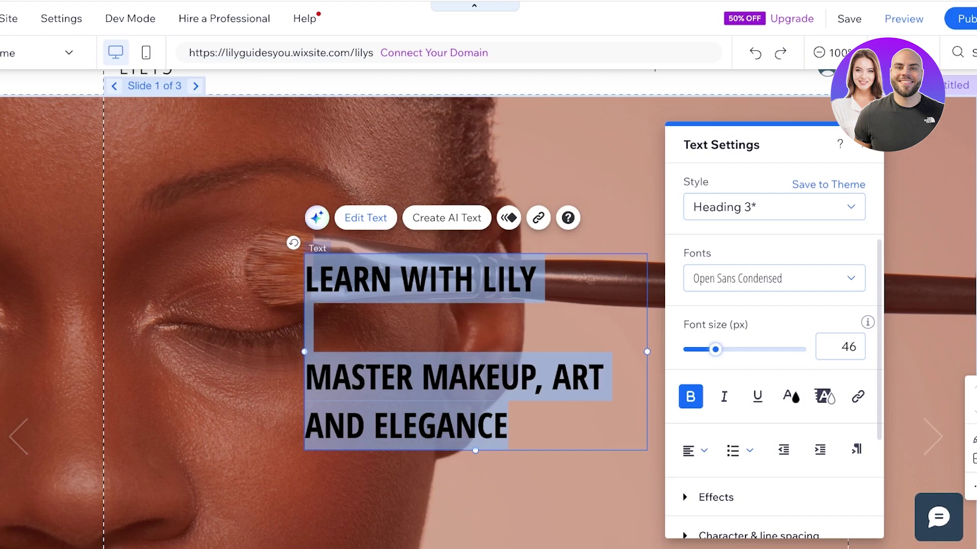
- Widen the heading's text box until its last sentence fits on one line, and move it to the slide's upper-left area
click(560, 168)
click(475, 351)
drag(647, 351, 896, 327)
click(610, 219)
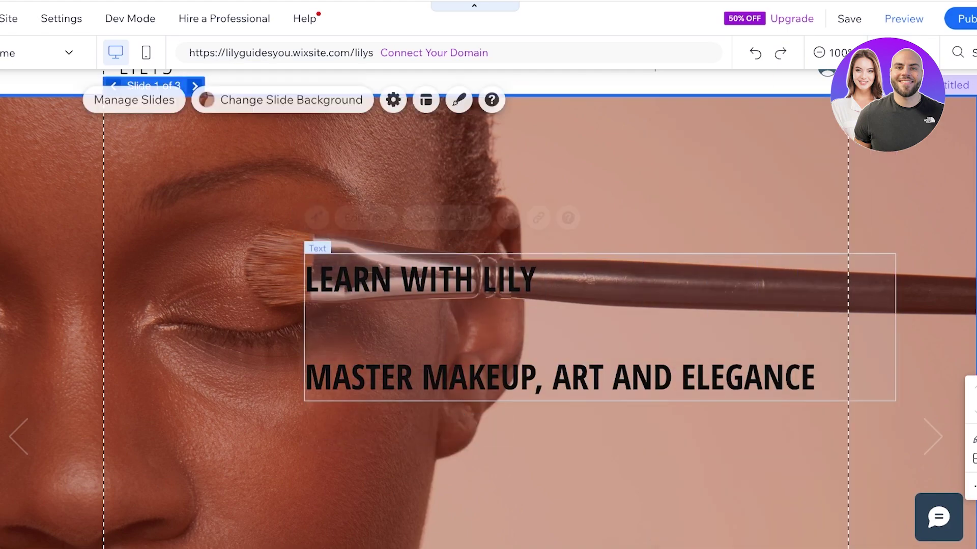
drag(560, 325, 373, 204)
- Check the second slide, return to the first, and nudge the heading's text box slightly higher
click(195, 86)
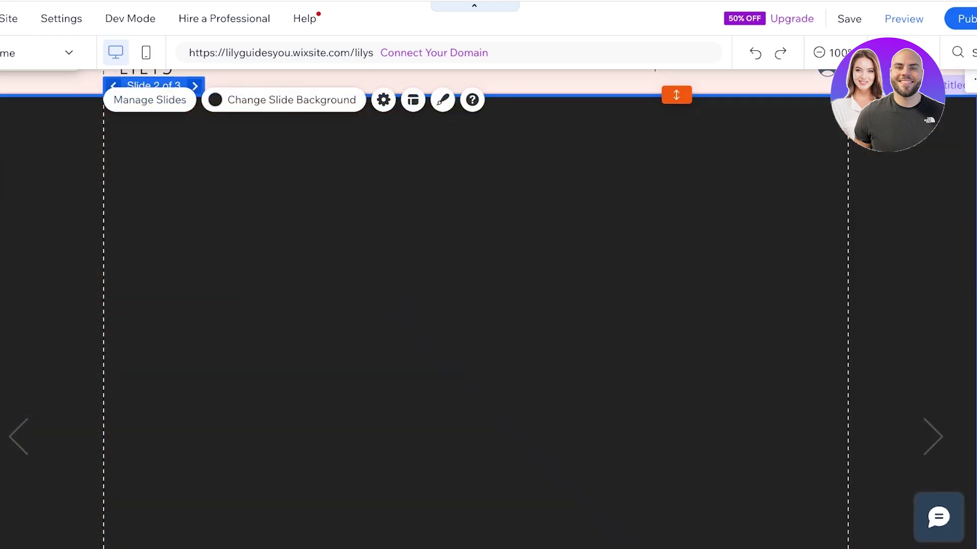
click(113, 85)
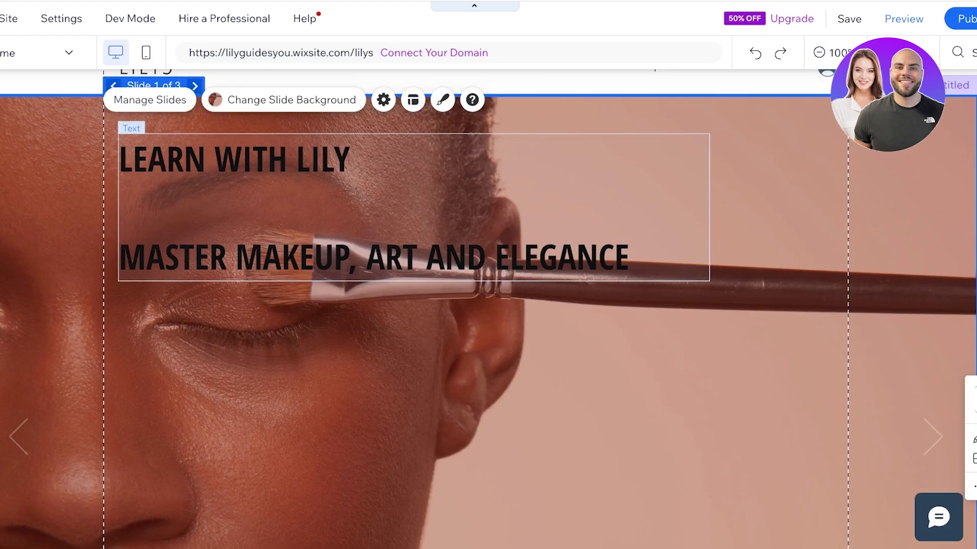
drag(381, 209, 381, 209)
click(677, 356)
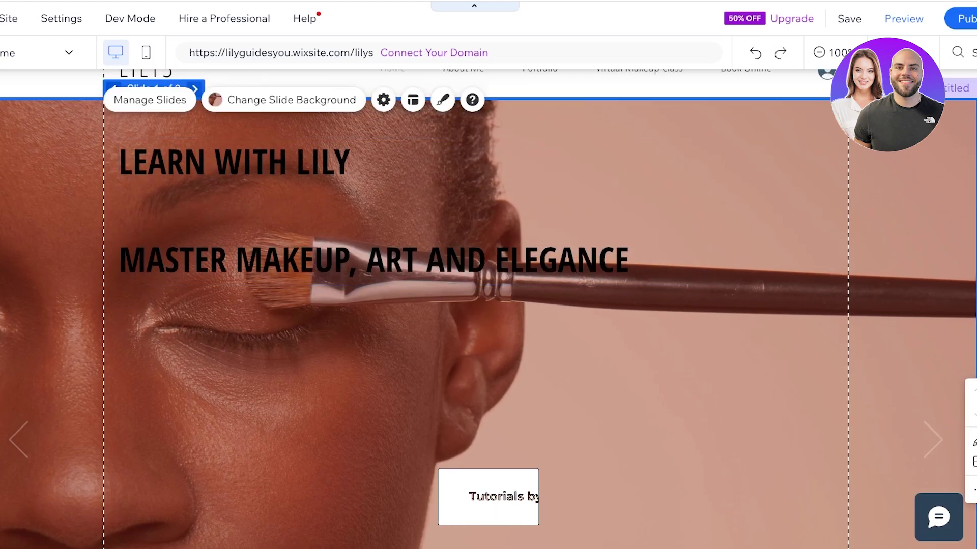
drag(381, 209, 359, 166)
- Change the heading's text color to white and increase its font size to 85 px
click(182, 282)
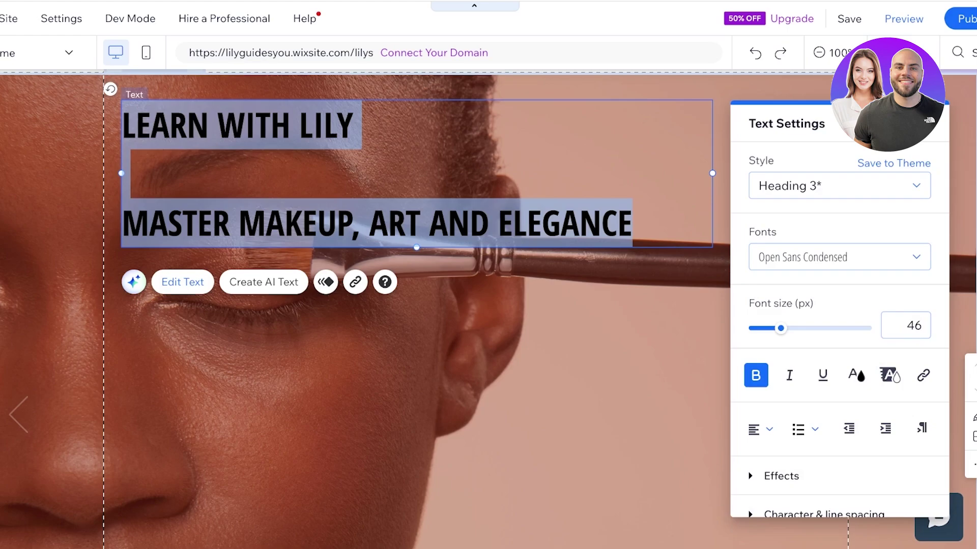
click(857, 375)
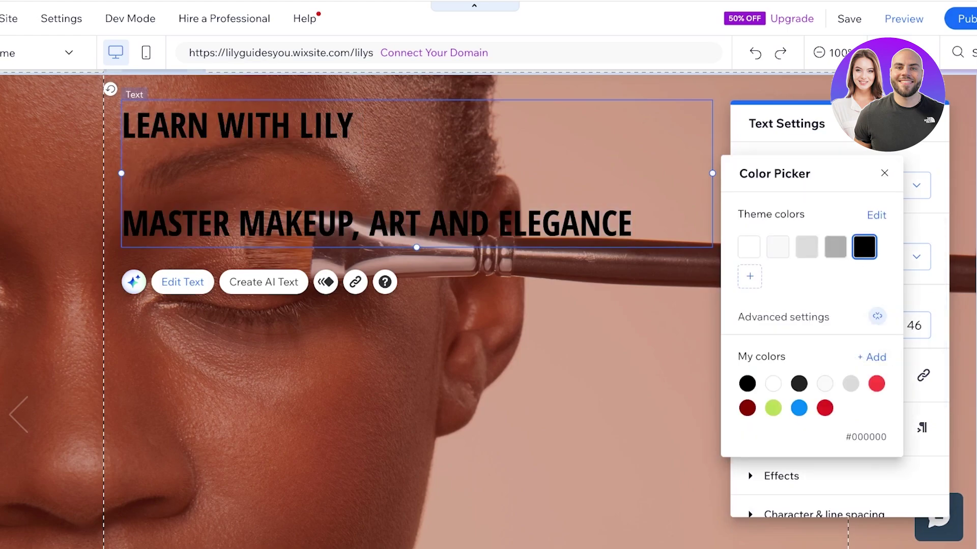
click(772, 384)
key(Escape)
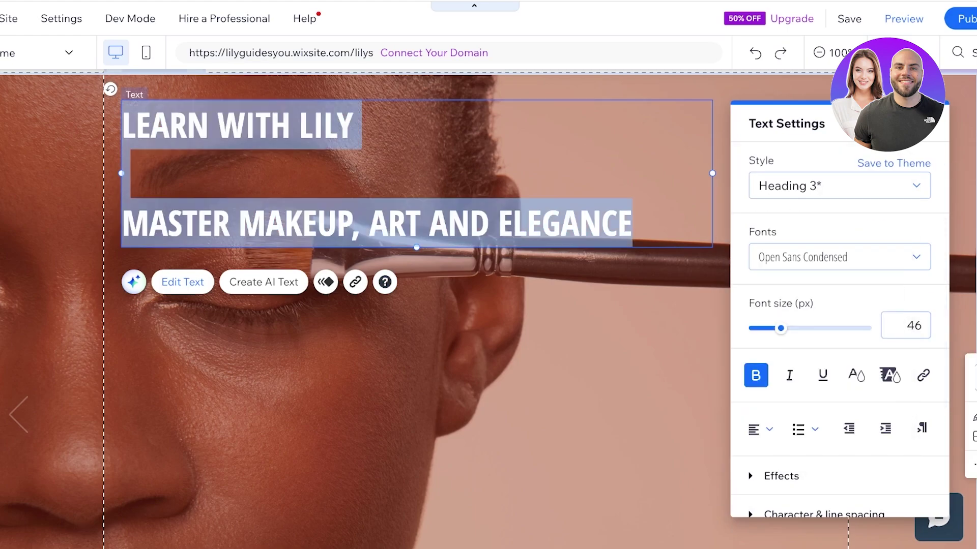
drag(781, 328, 806, 328)
click(122, 235)
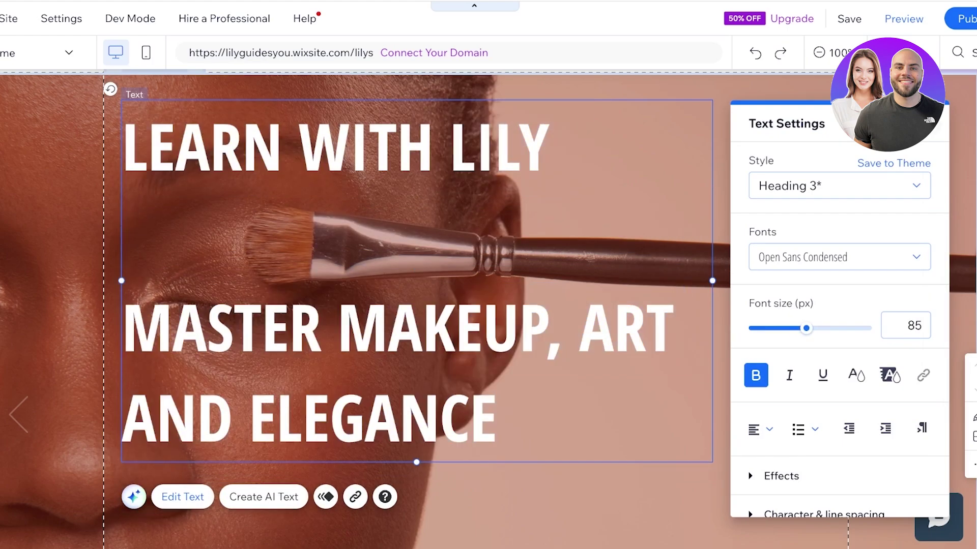
key(Escape)
scroll(489, 309, up, 2)
click(763, 204)
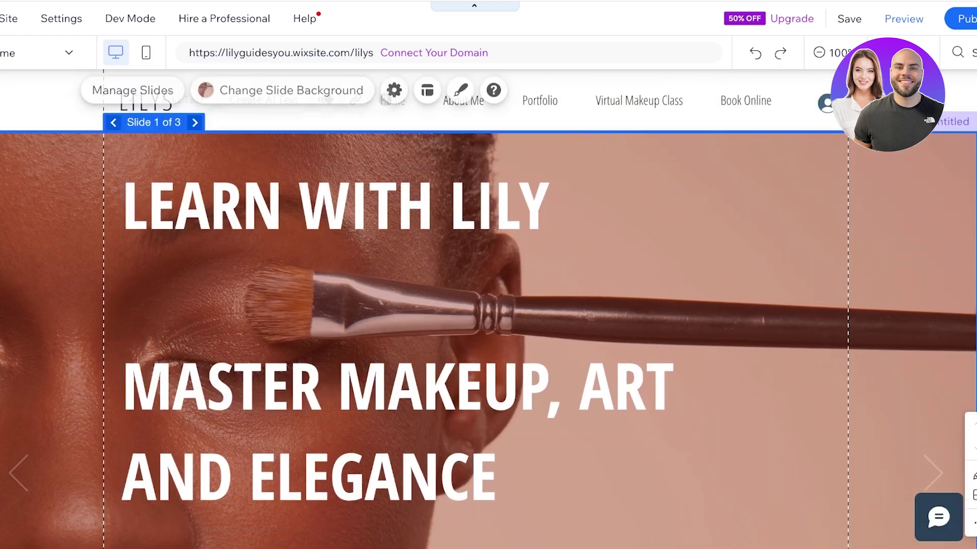
click(150, 100)
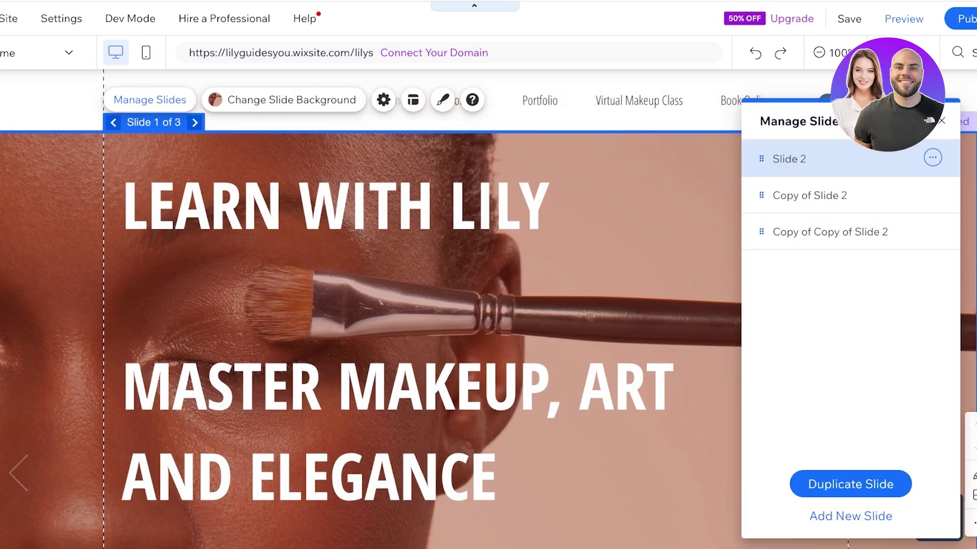
click(932, 157)
click(881, 158)
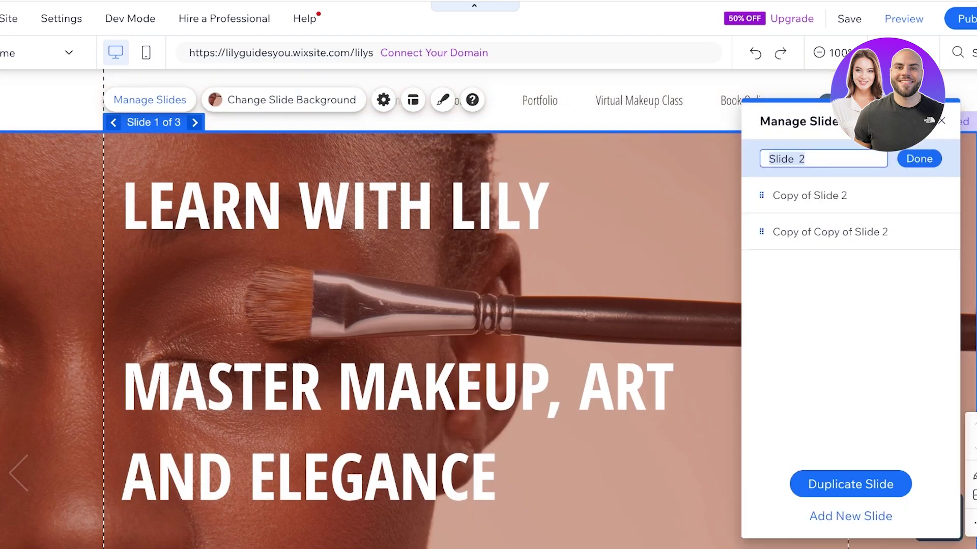
click(150, 100)
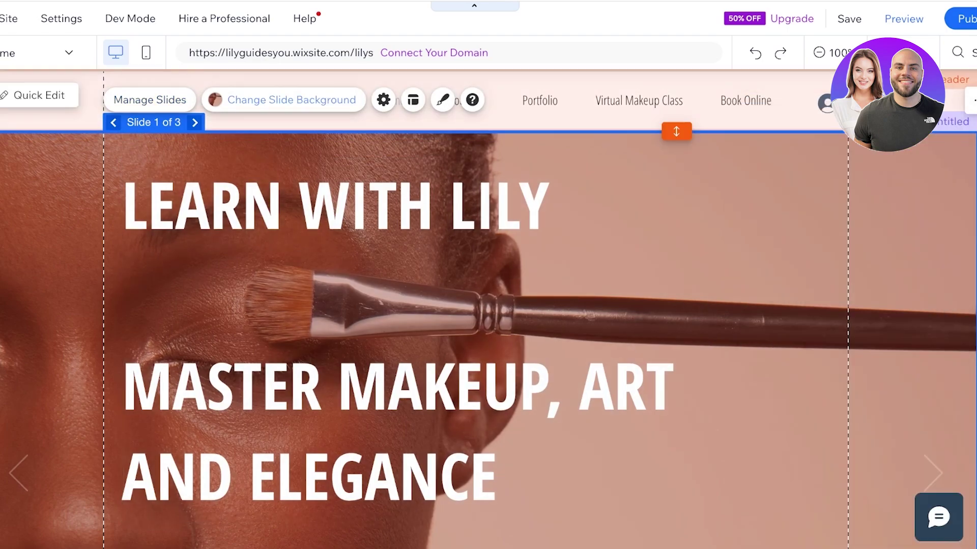
- Browse the available slideshow design presets without choosing one
click(383, 99)
click(336, 206)
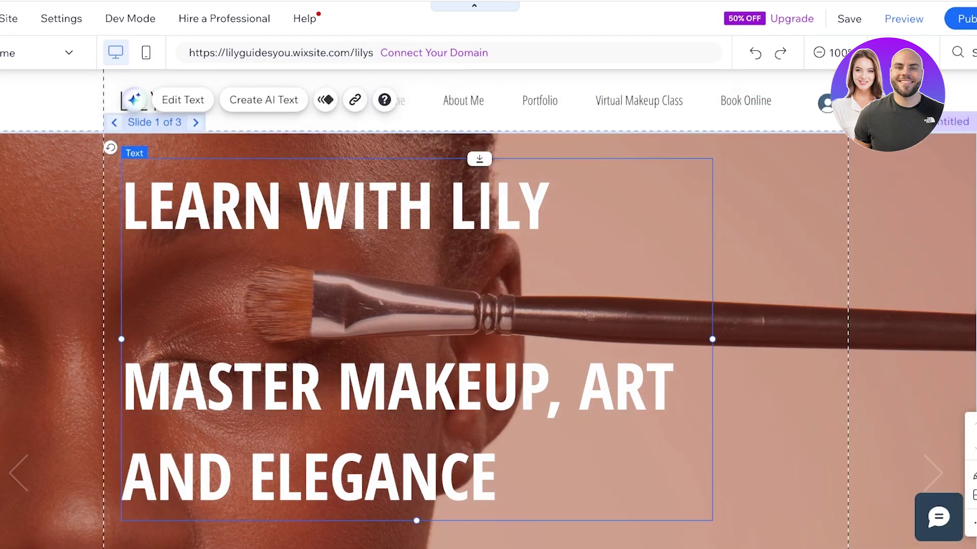
click(763, 229)
click(442, 100)
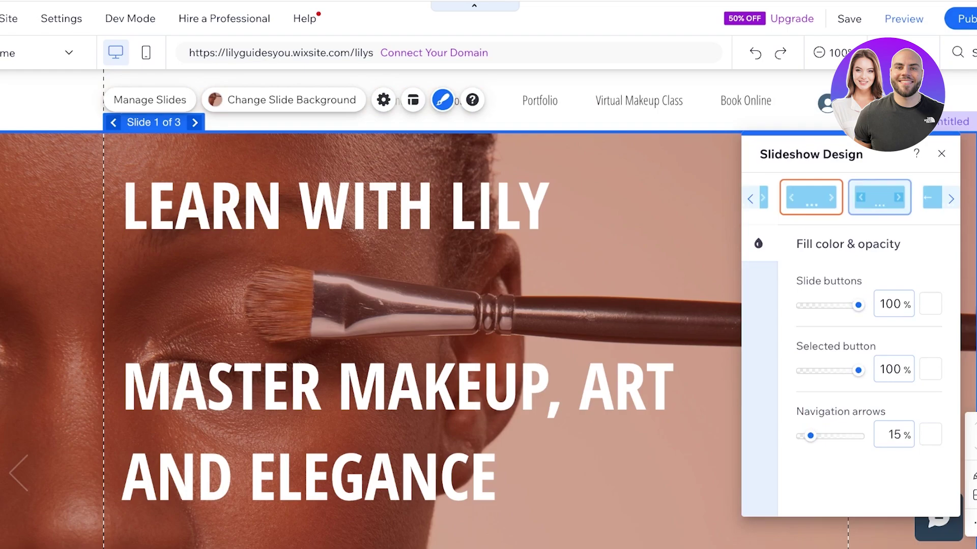
click(951, 198)
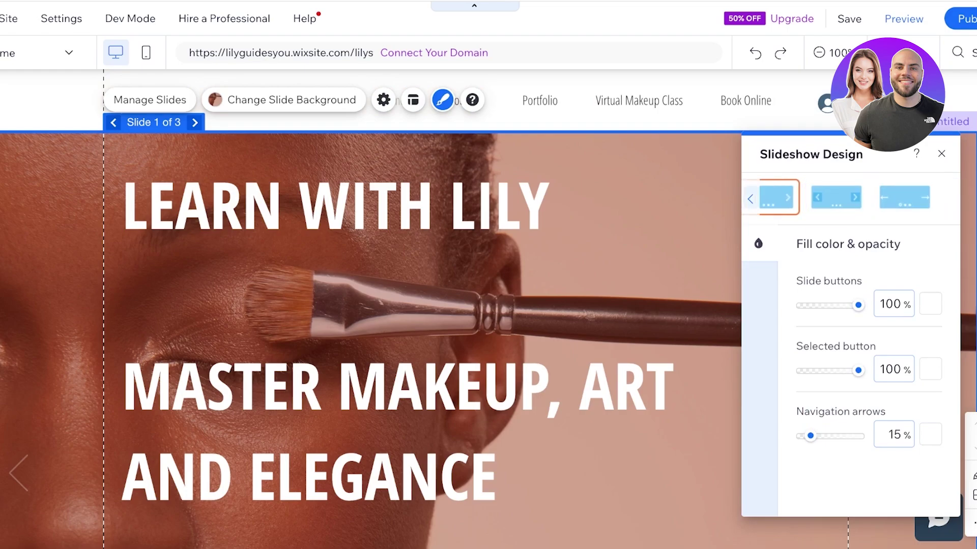
click(750, 199)
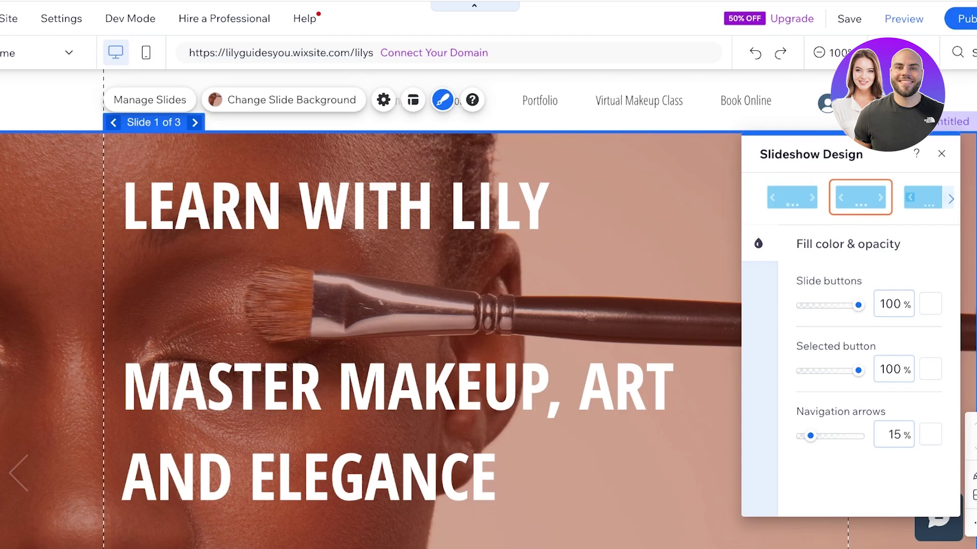
click(941, 153)
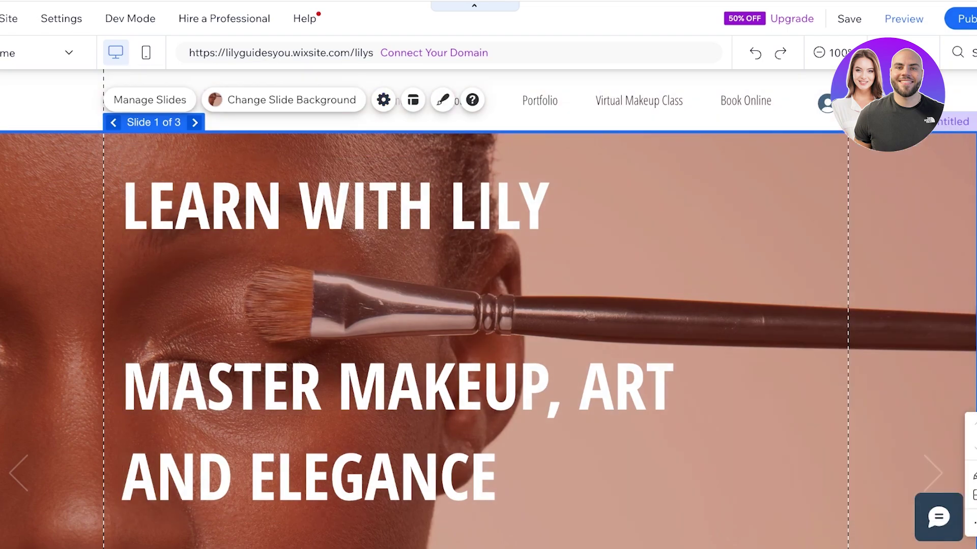
- Lower the opacity of the first slide's background image to 37%
click(291, 100)
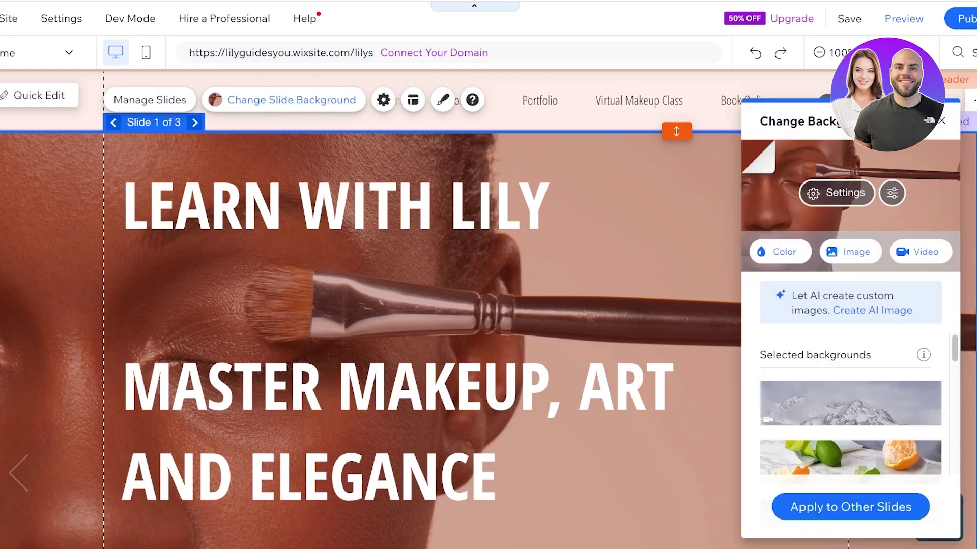
click(842, 192)
drag(824, 222, 811, 222)
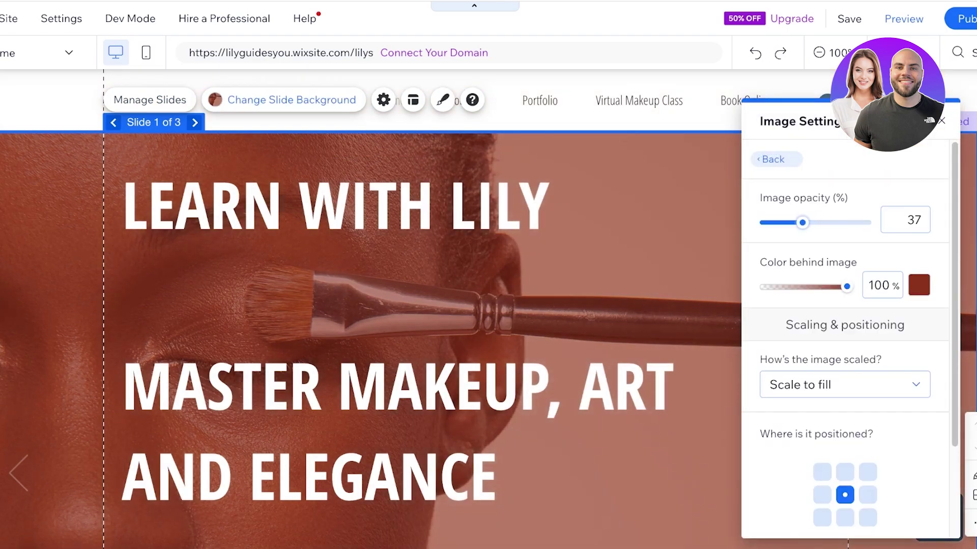
click(941, 120)
- Shorten the slideshow section by raising its lower edge so it ends just below the heading text
scroll(488, 309, down, 6)
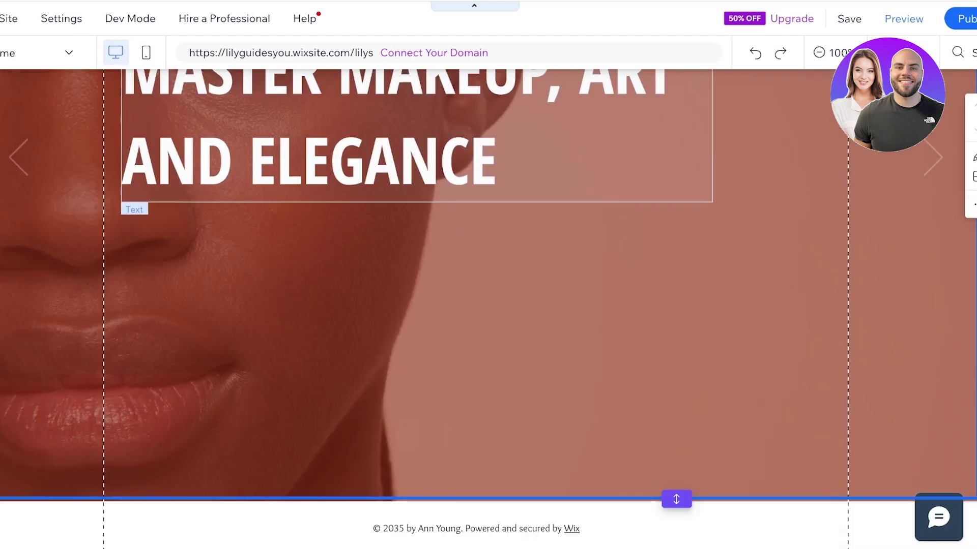
scroll(488, 309, up, 3)
scroll(489, 309, down, 2)
scroll(488, 309, up, 1)
scroll(488, 309, down, 6)
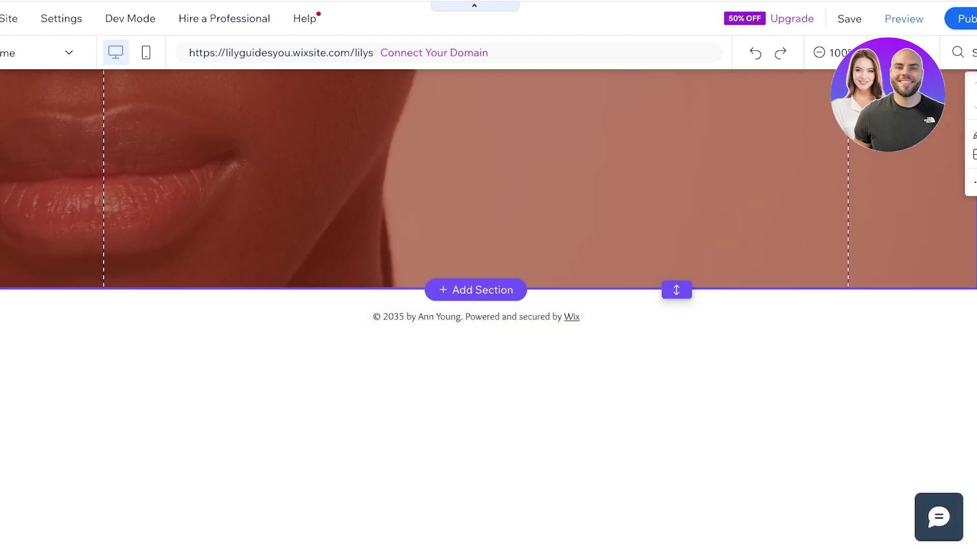
drag(676, 290, 676, 241)
drag(677, 347, 677, 422)
scroll(489, 309, up, 4)
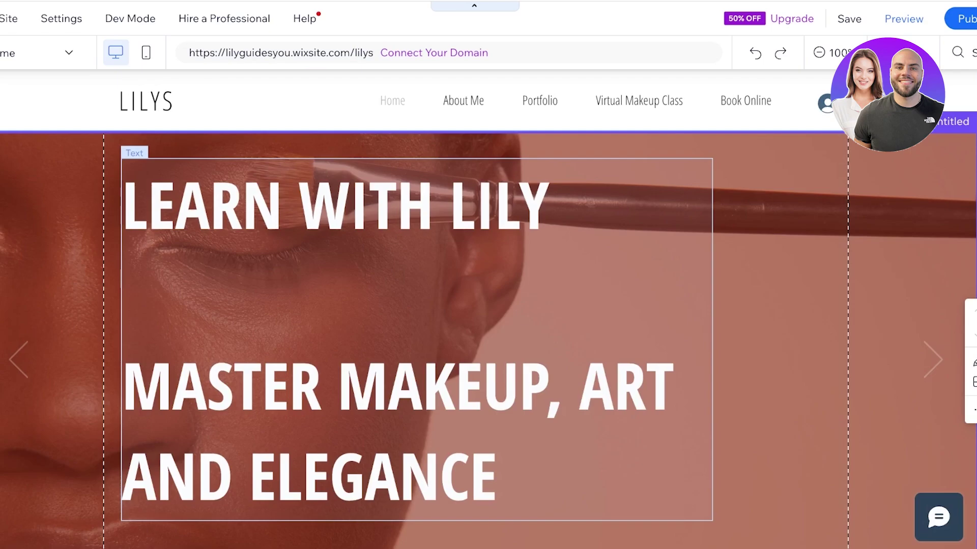
scroll(488, 309, down, 3)
scroll(489, 305, down, 1)
scroll(489, 305, up, 3)
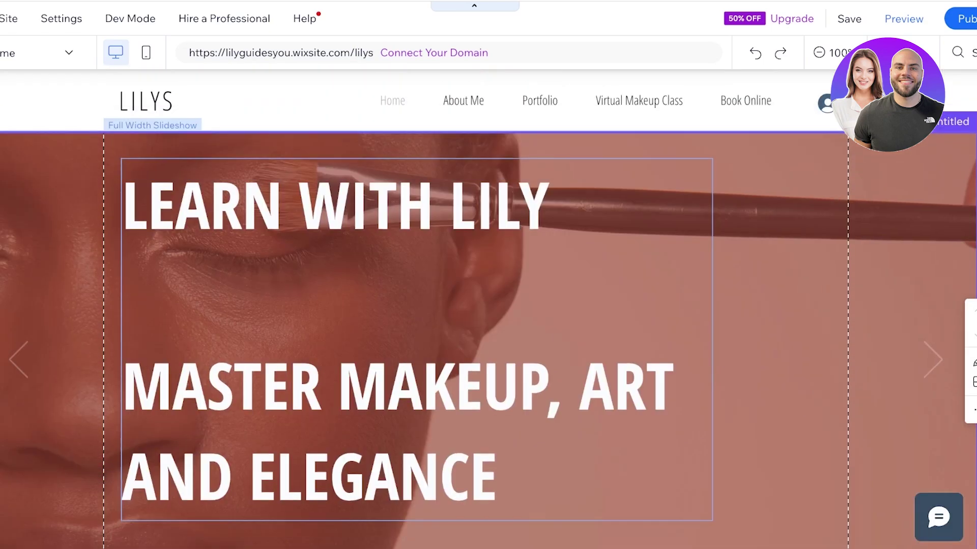
scroll(488, 305, down, 3)
scroll(488, 305, up, 3)
scroll(488, 305, down, 1)
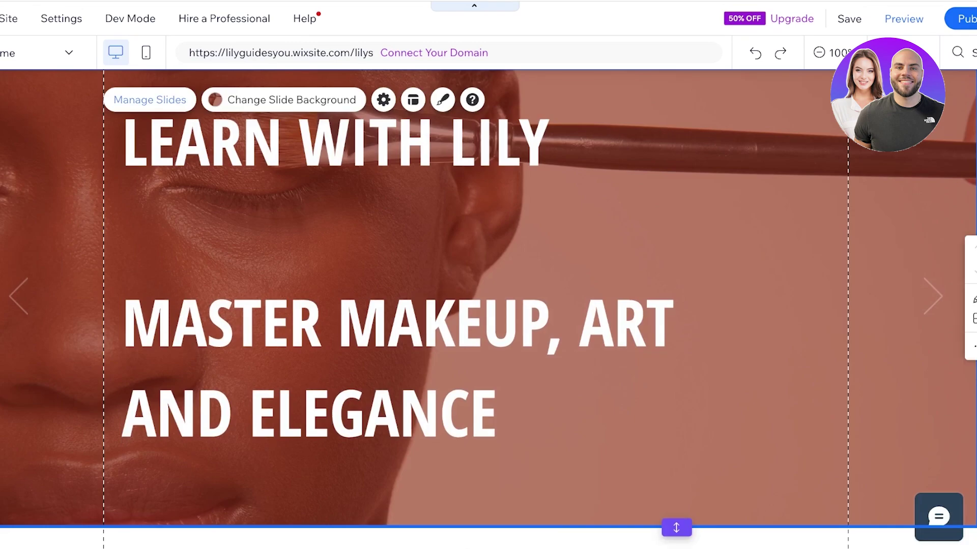
- Align the first slide's background image to the top center in its image settings
click(150, 99)
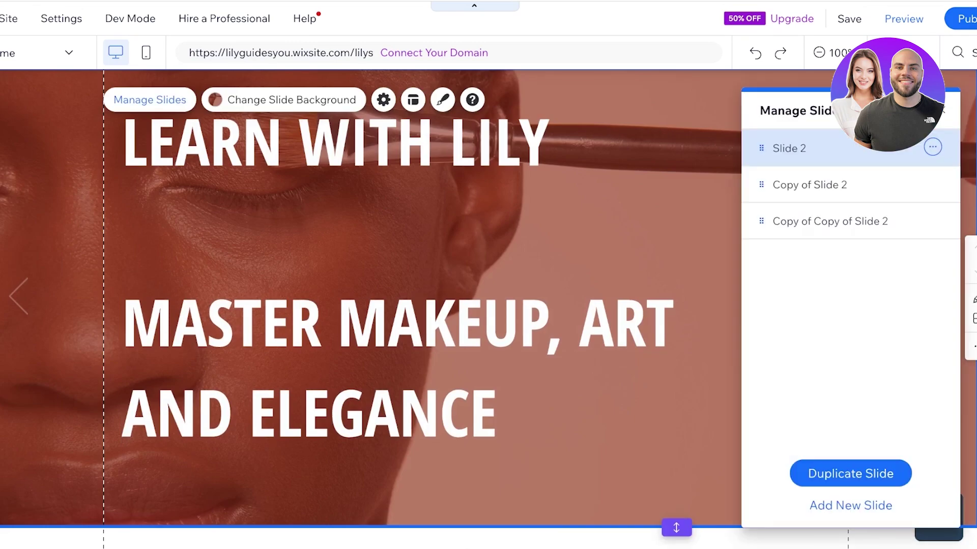
click(292, 99)
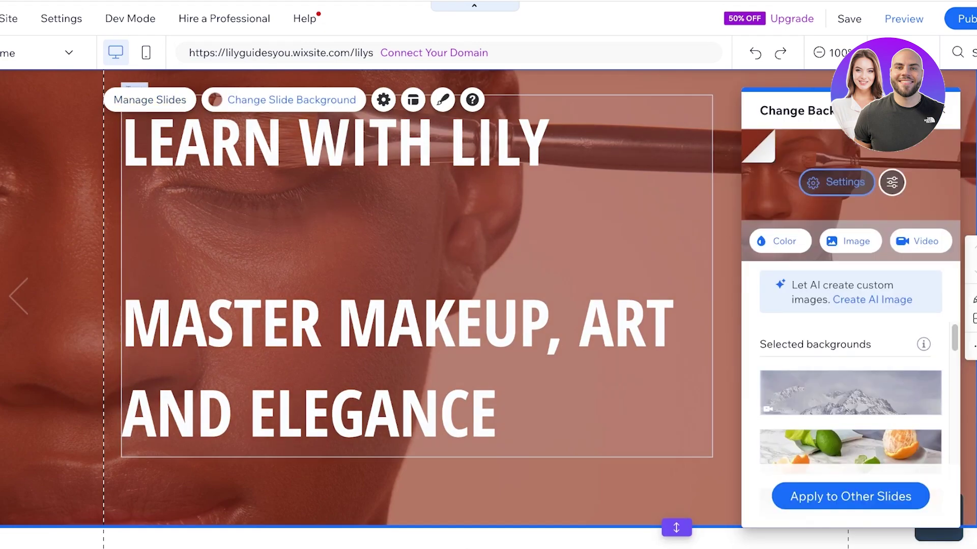
click(838, 181)
scroll(845, 306, down, 3)
click(845, 392)
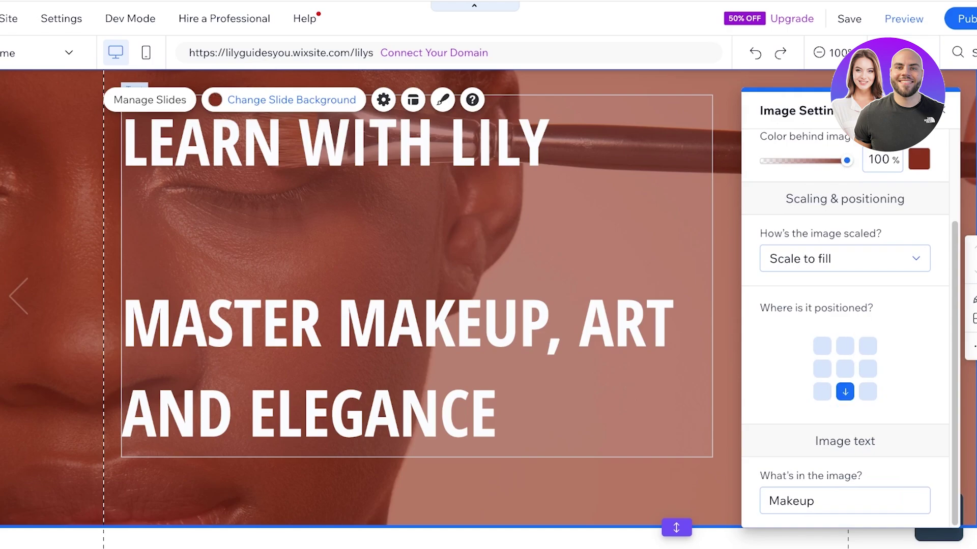
click(845, 346)
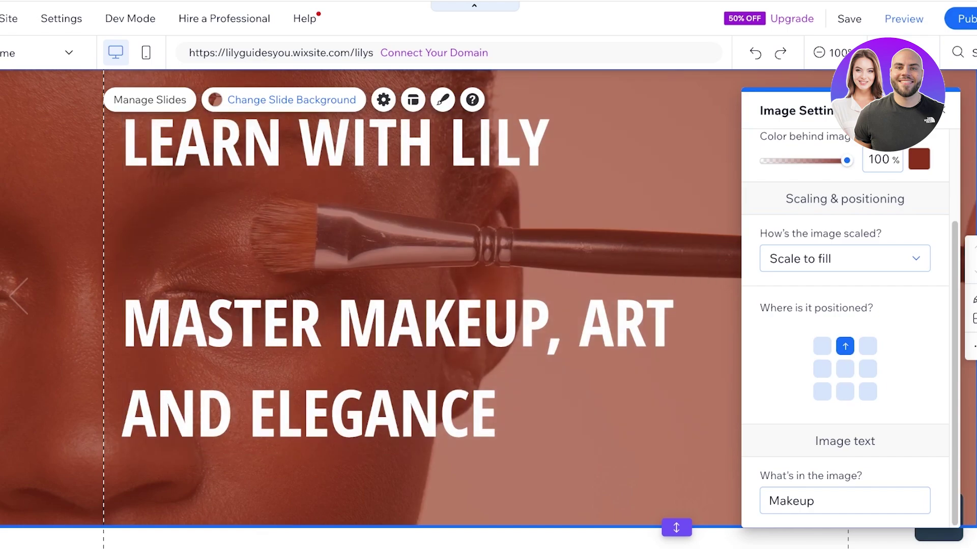
click(942, 110)
- Switch to the second slide and open the free Wix images available for adding to it
scroll(488, 309, up, 2)
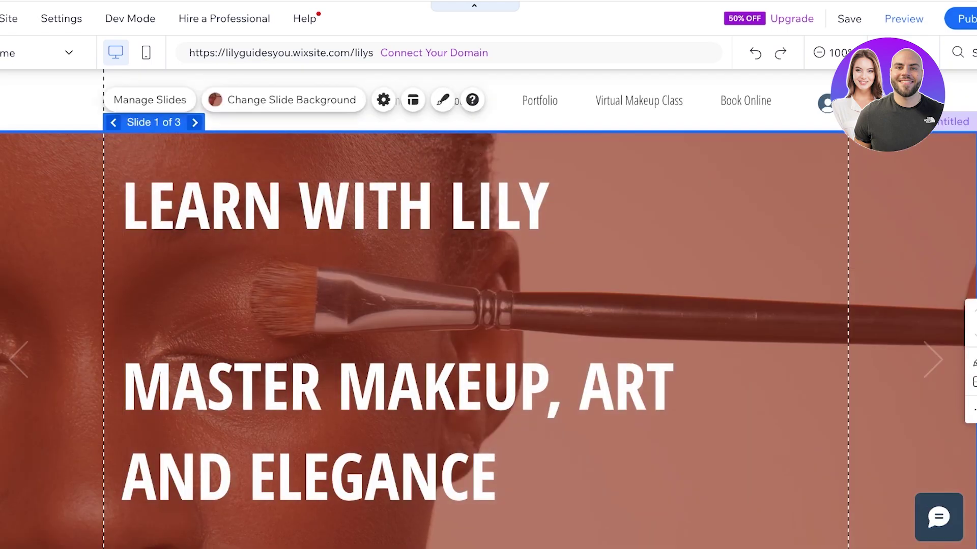
click(194, 123)
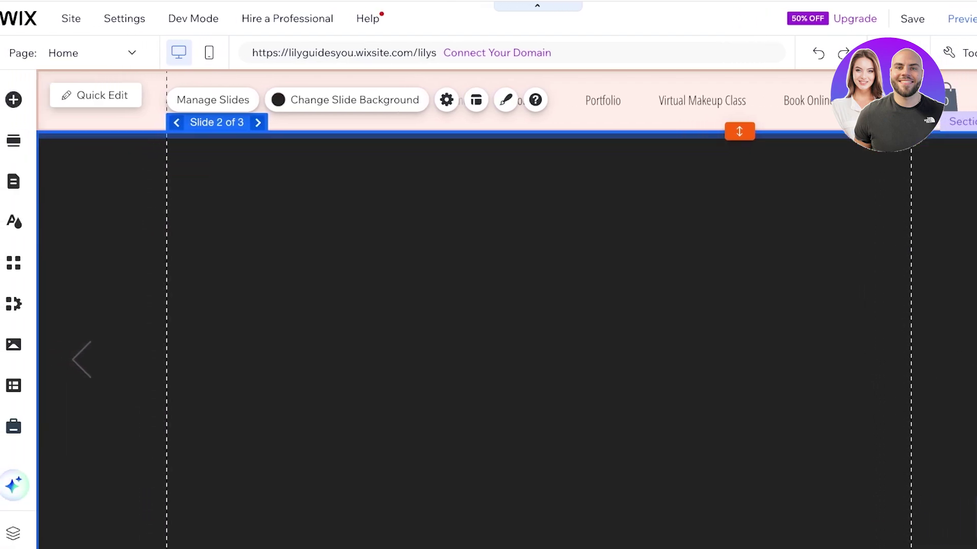
scroll(506, 309, down, 3)
scroll(506, 309, up, 3)
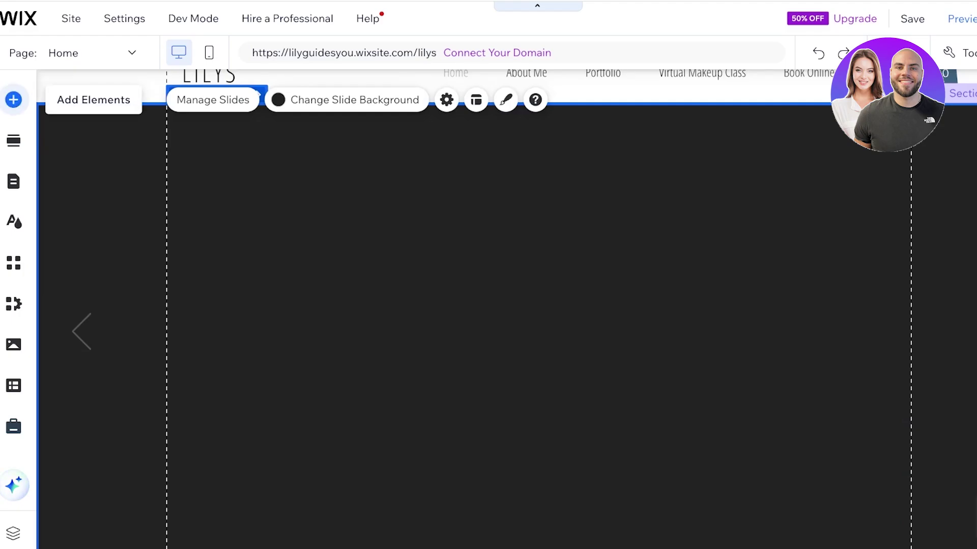
click(14, 99)
click(71, 168)
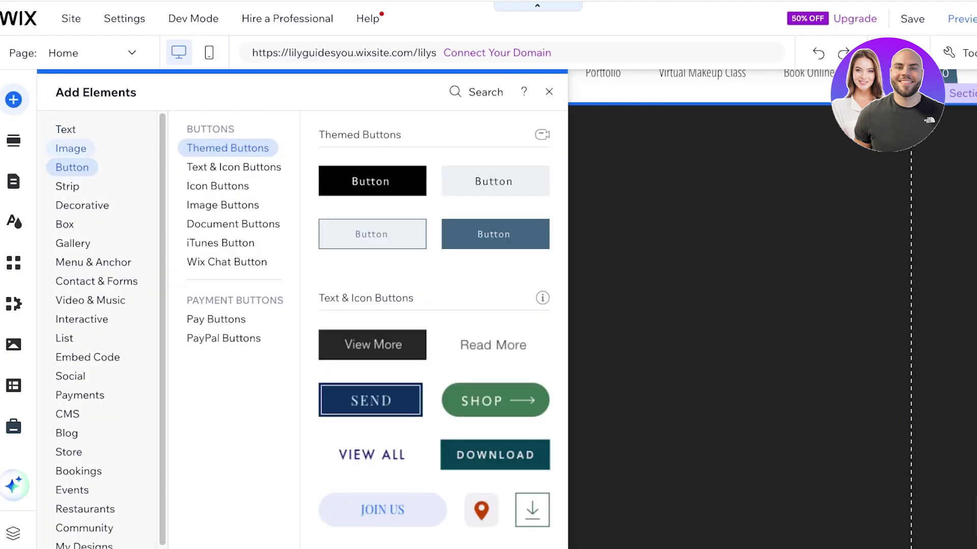
click(66, 129)
click(71, 148)
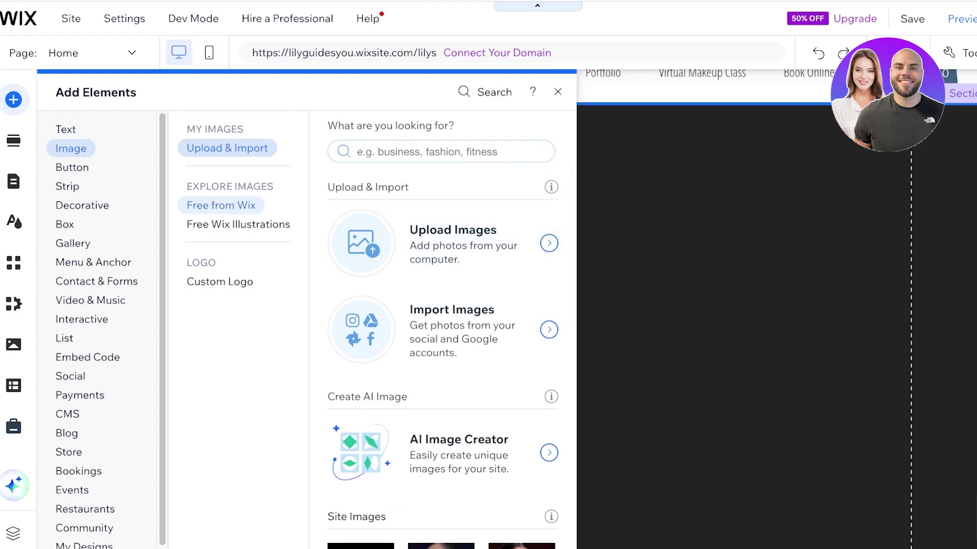
click(221, 205)
mouse_move(440, 232)
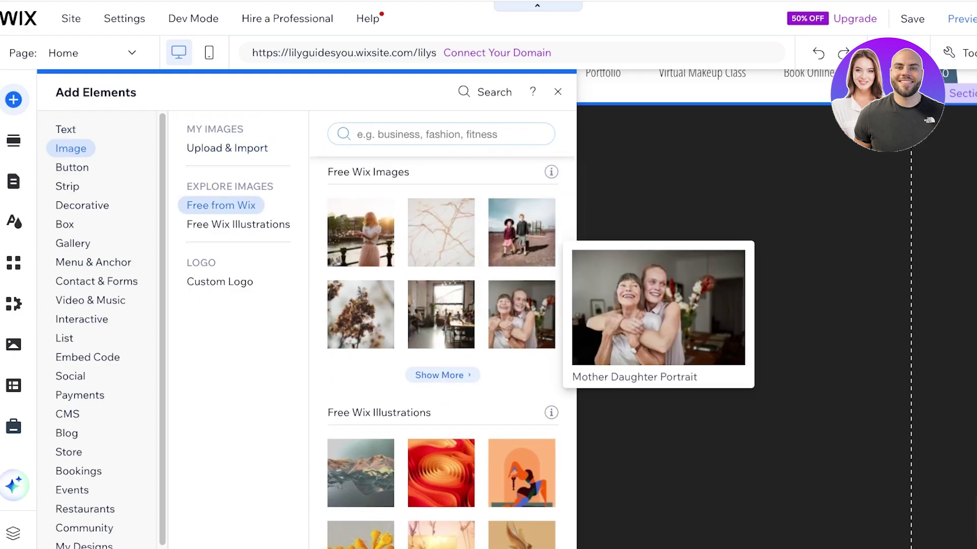
- Search the images for makeup and add the photo of powder compacts and cosmetics to the right side of the second slide
scroll(521, 318, down, 3)
mouse_move(522, 320)
scroll(522, 323, up, 1)
click(357, 135)
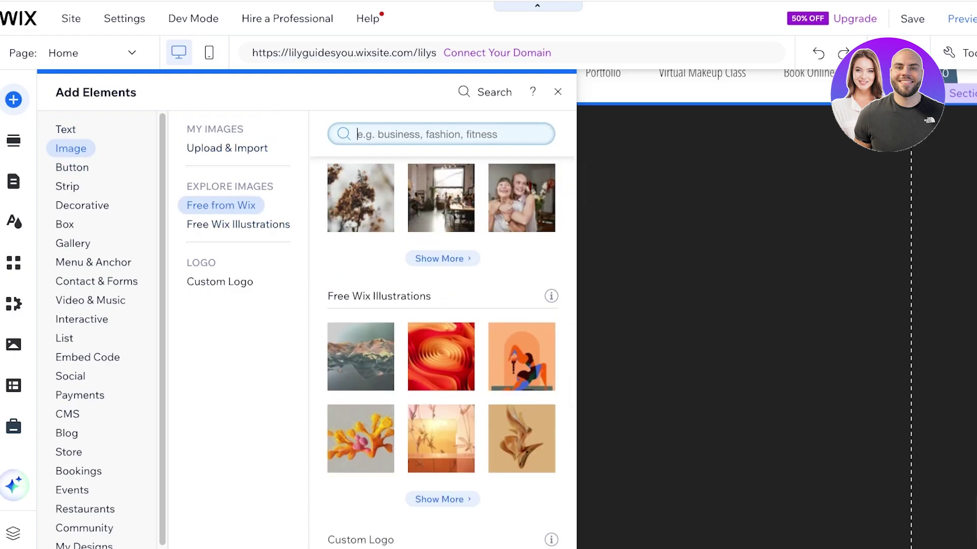
text(MAKEUP)
key(Return)
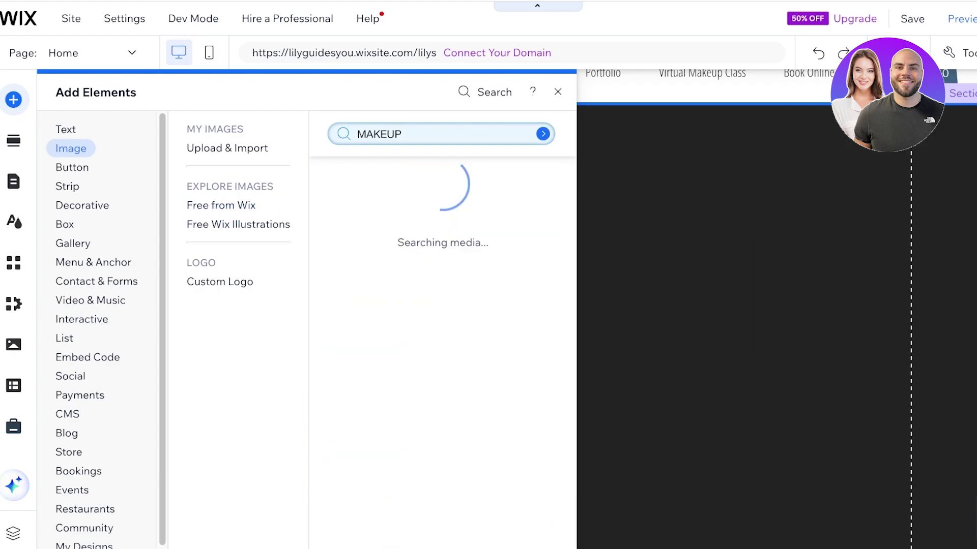
mouse_move(725, 318)
mouse_down()
mouse_move(729, 334)
mouse_move(718, 335)
mouse_up()
- Search the images for makeup again and add the portrait of two women with dark eye makeup to the second slide
click(14, 99)
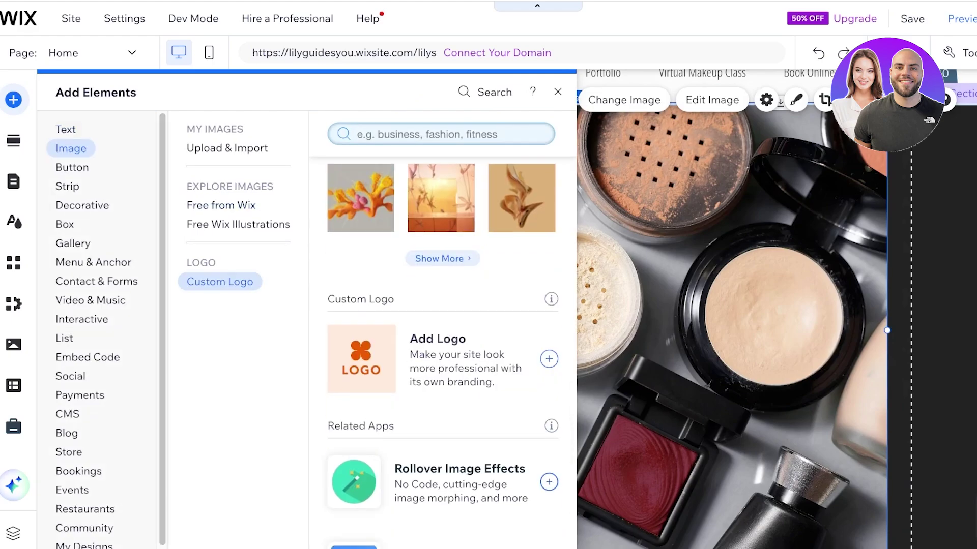
text(makeup)
key(Return)
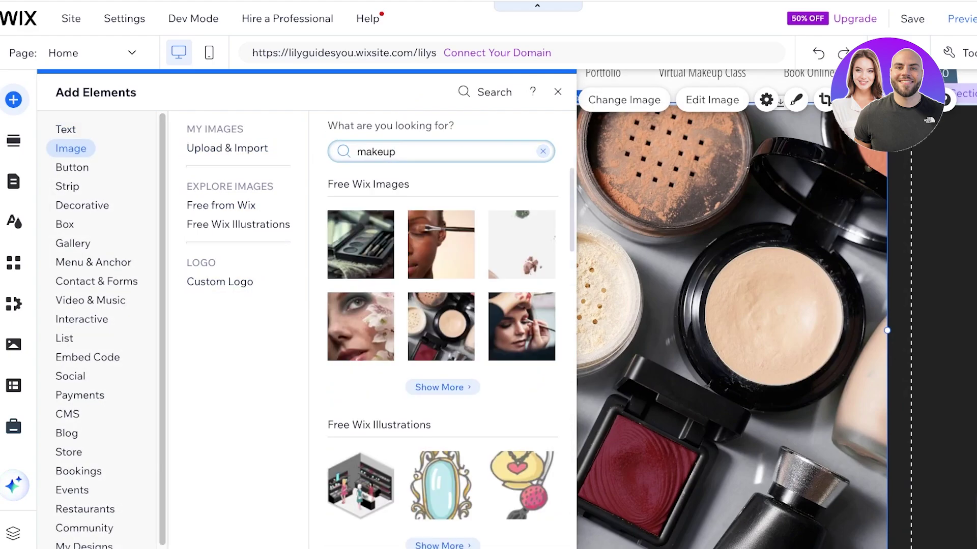
click(442, 387)
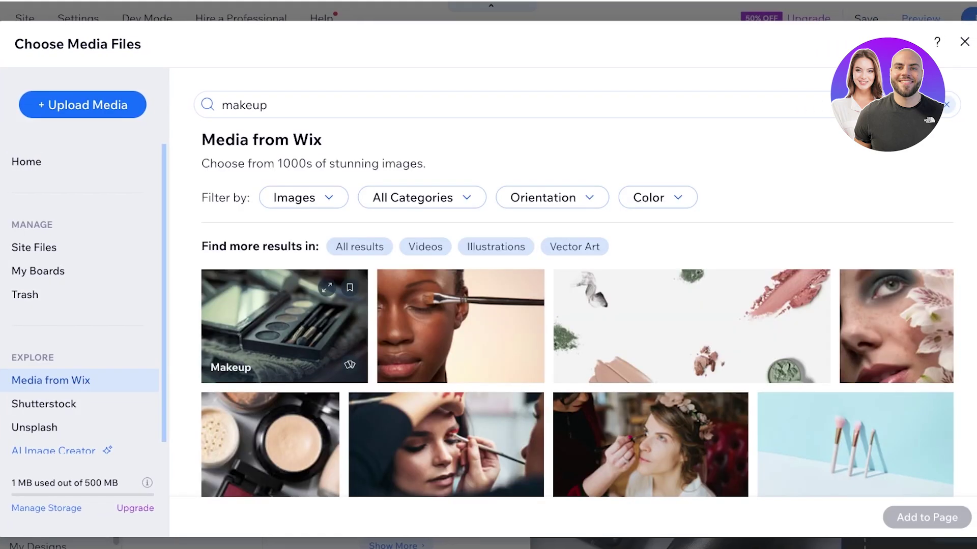
scroll(577, 331, down, 10)
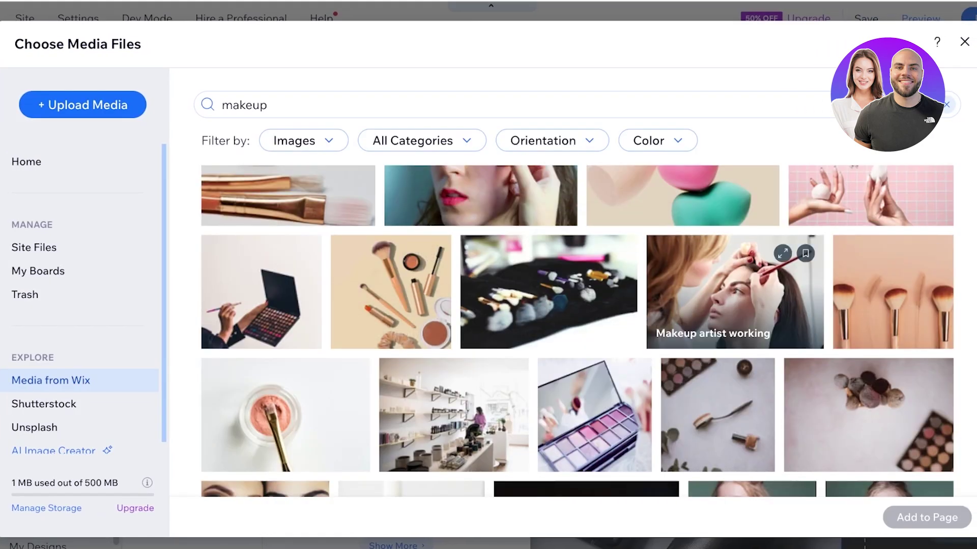
scroll(733, 305, down, 2)
scroll(595, 287, down, 1)
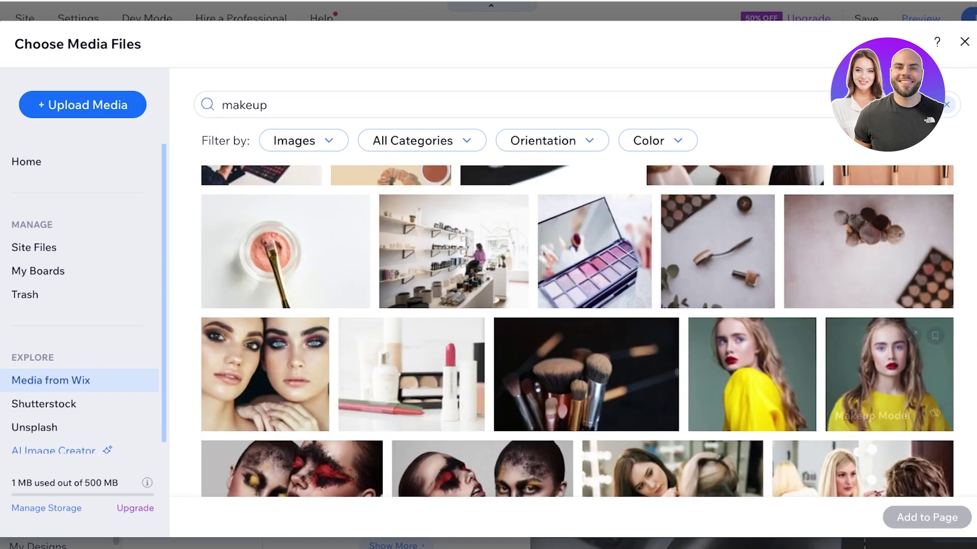
click(265, 375)
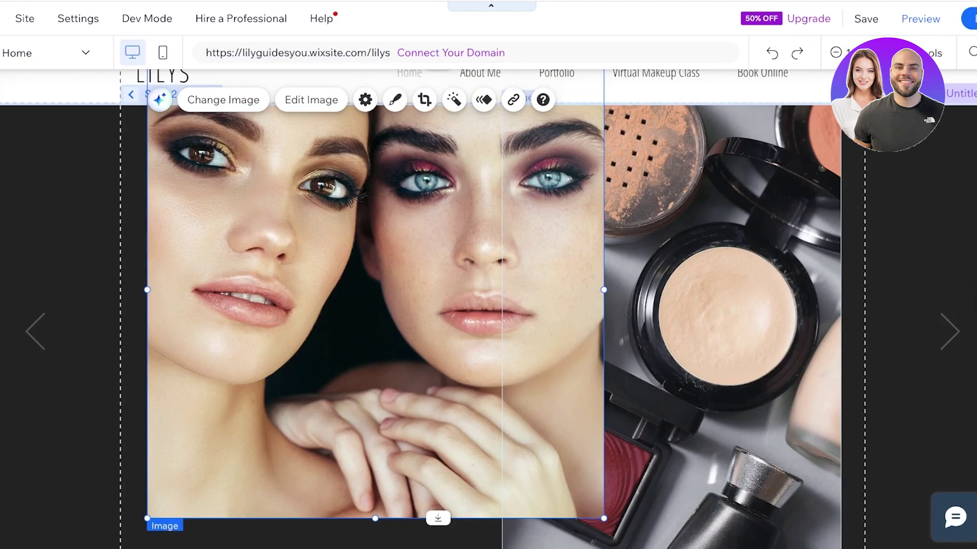
- Scale down both photos, placing the portrait at the second slide's upper left and the cosmetics photo at its lower right
drag(603, 519, 351, 264)
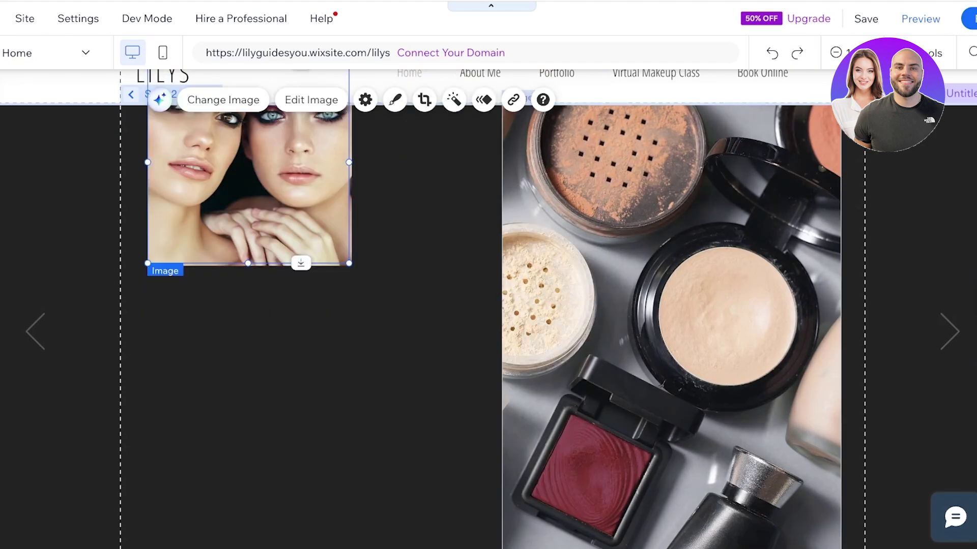
drag(248, 162, 237, 250)
click(671, 254)
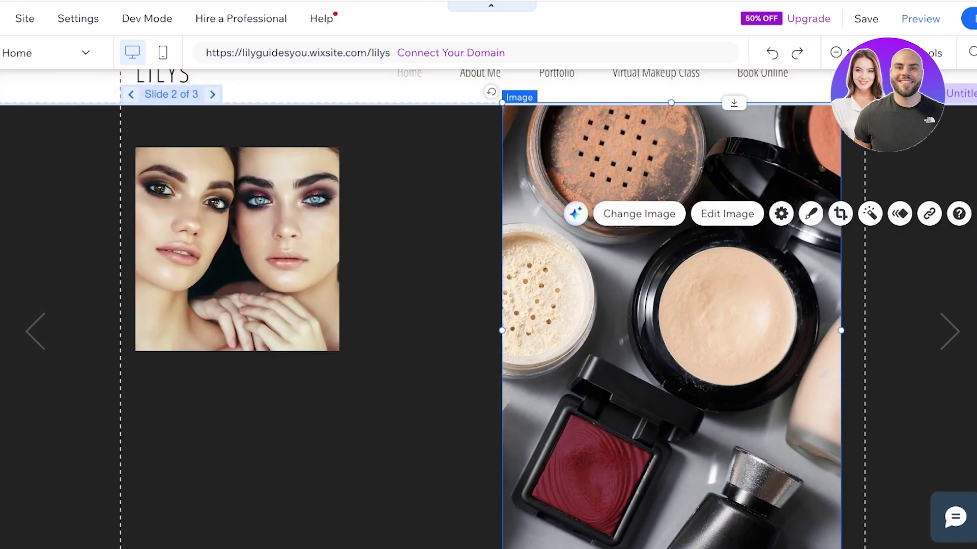
drag(502, 104, 569, 194)
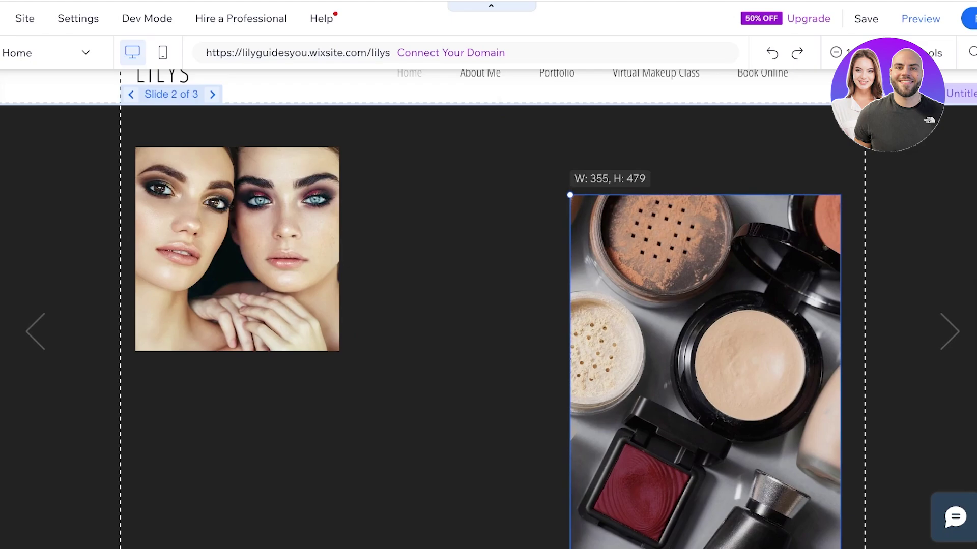
mouse_move(705, 377)
mouse_down()
mouse_move(715, 396)
mouse_move(702, 395)
mouse_up()
- Shrink the cosmetics photo further at the slide's lower right and trim the slideshow section's empty space beneath it
scroll(488, 308, down, 3)
scroll(488, 309, up, 1)
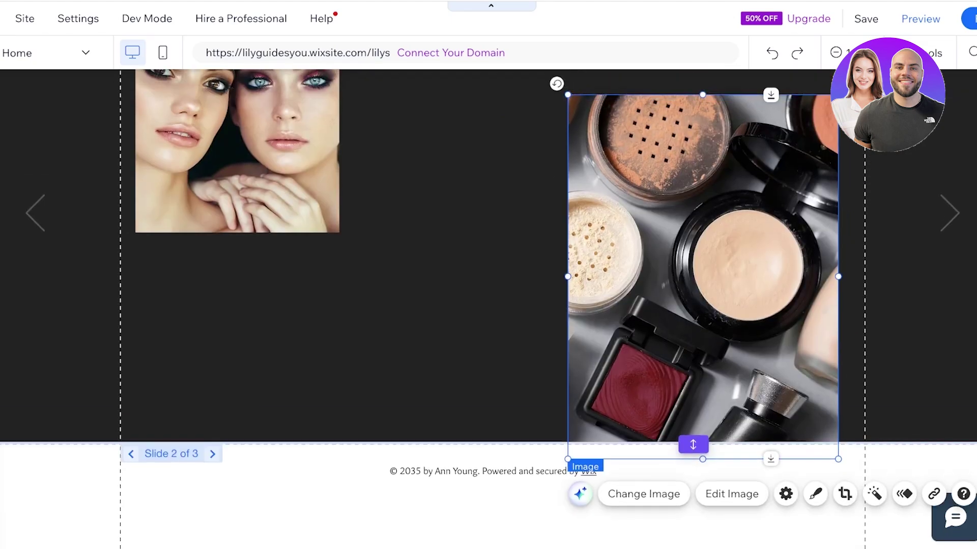
drag(702, 277, 705, 261)
scroll(488, 305, up, 3)
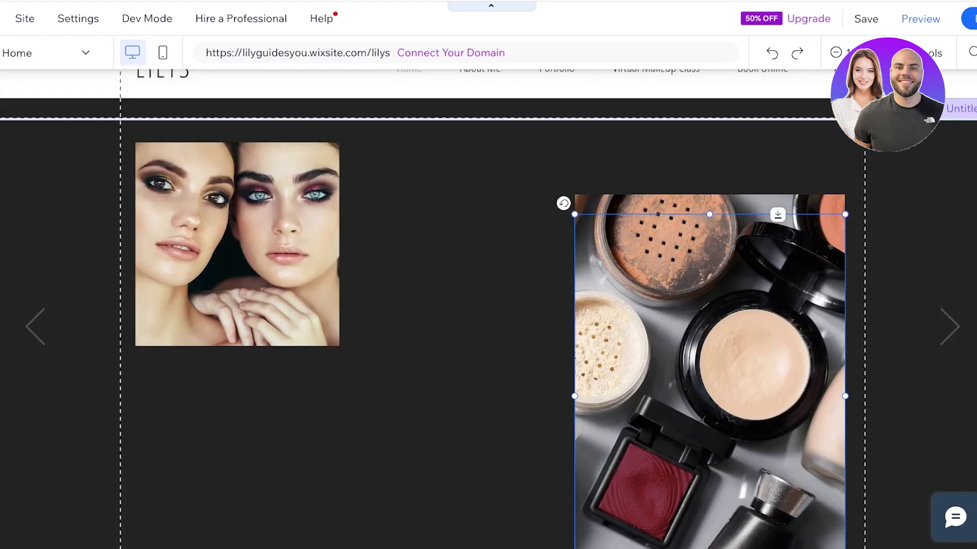
drag(845, 227, 801, 285)
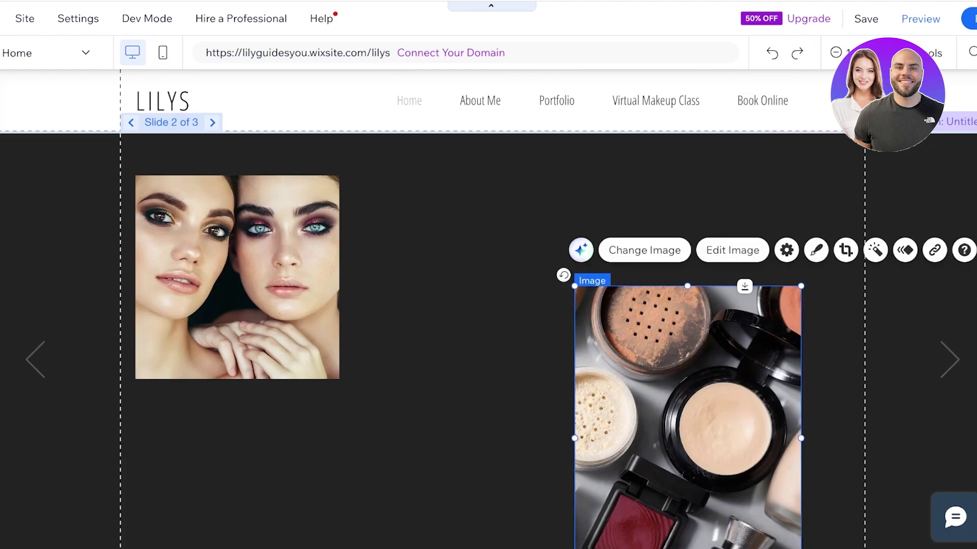
drag(702, 396, 717, 349)
scroll(703, 356, down, 4)
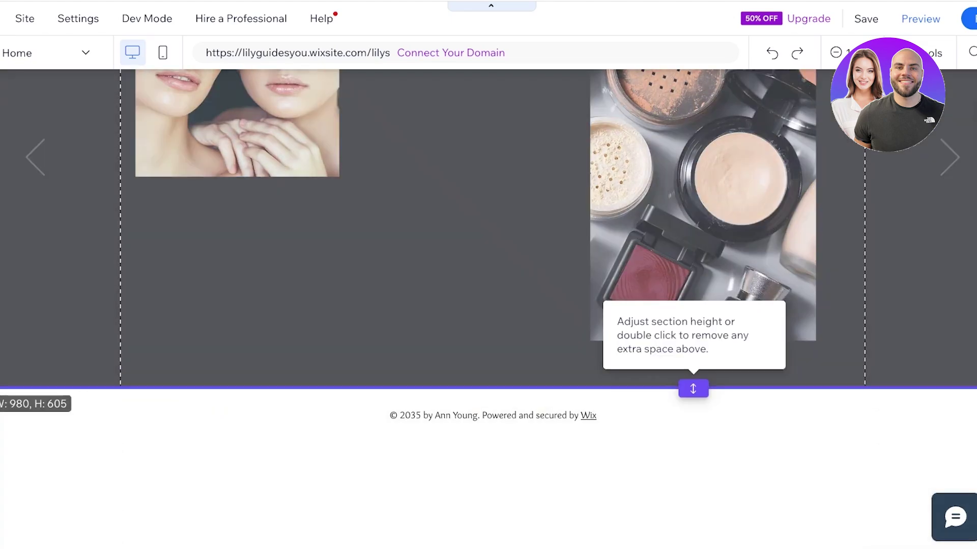
drag(693, 389, 715, 377)
- Move the two-woman portrait up near the slide's upper edge and enlarge it toward the lower right
scroll(693, 366, up, 4)
scroll(703, 366, down, 1)
drag(237, 253, 237, 220)
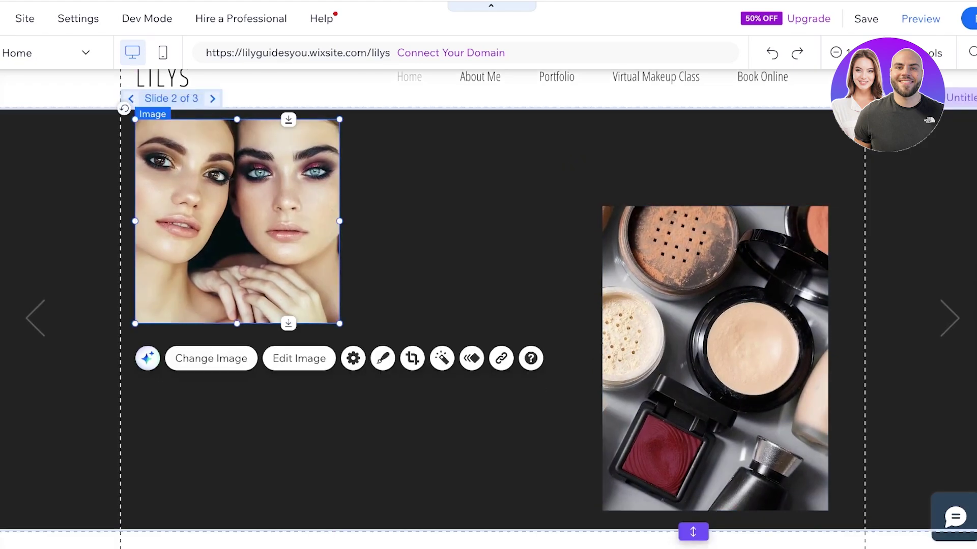
drag(339, 323, 430, 413)
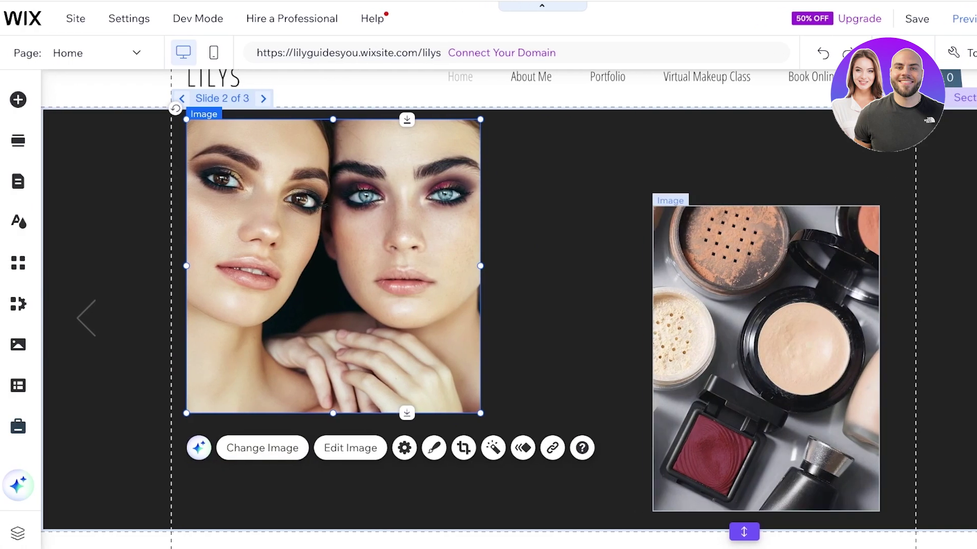
click(715, 358)
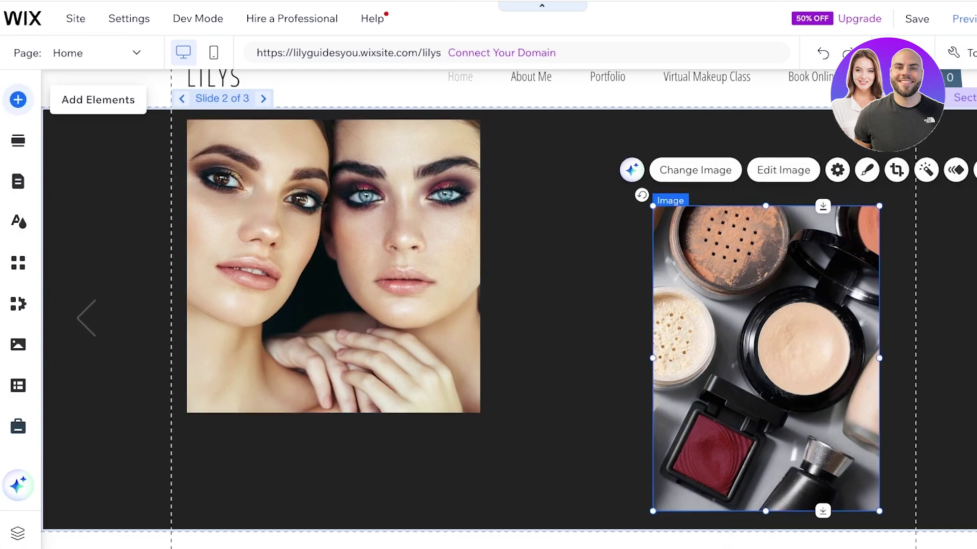
click(17, 99)
click(76, 168)
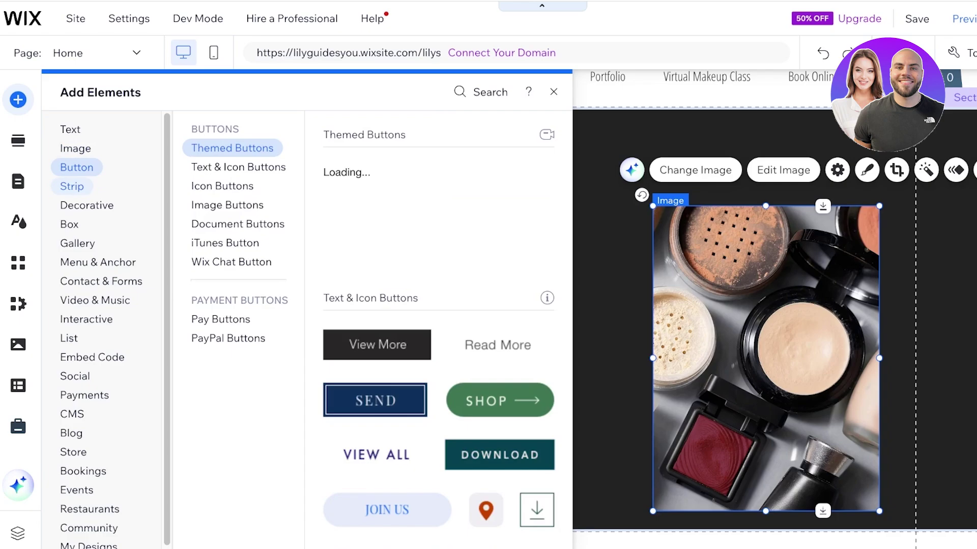
mouse_move(86, 205)
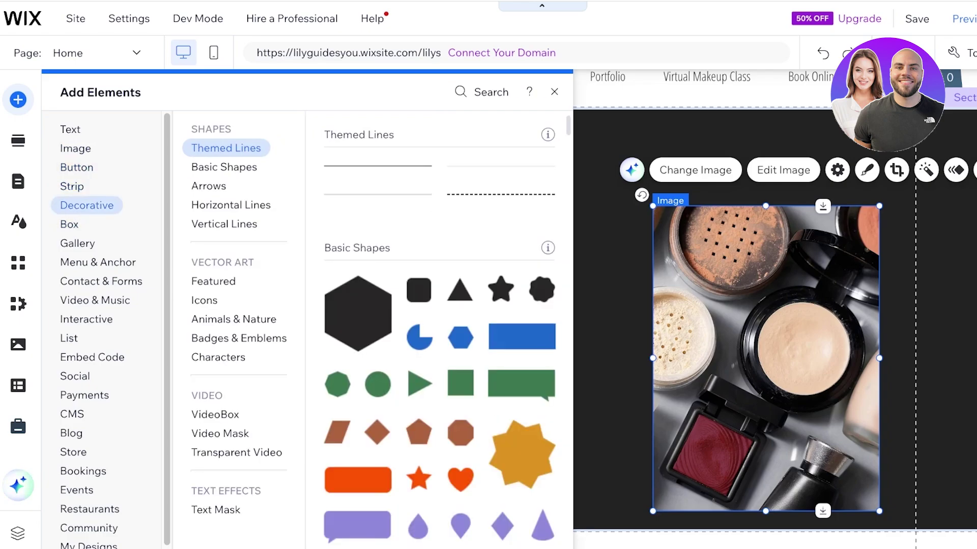
click(611, 305)
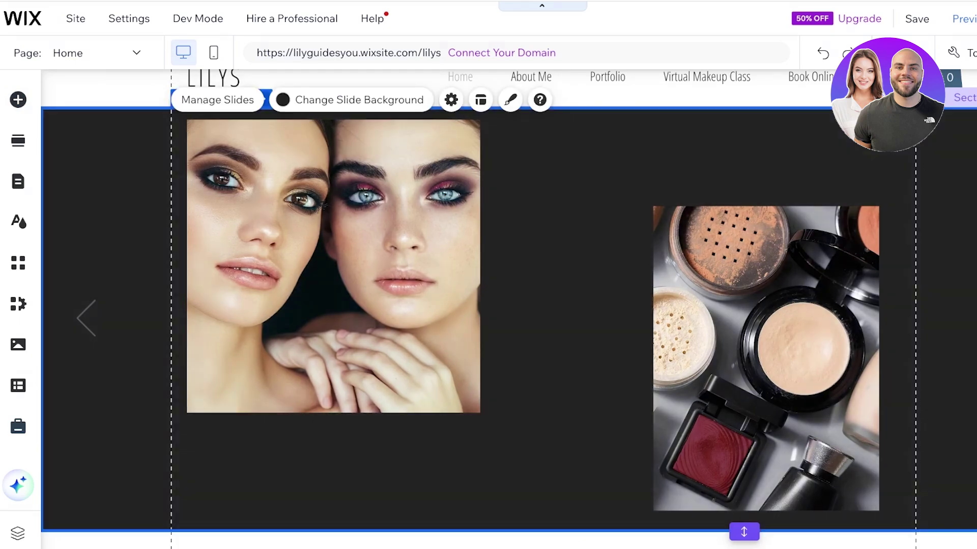
- Add a Heading 3 text to the third slide and replace its wording with "WHAT ARE YOU WAITING FOR?"
scroll(509, 309, up, 1)
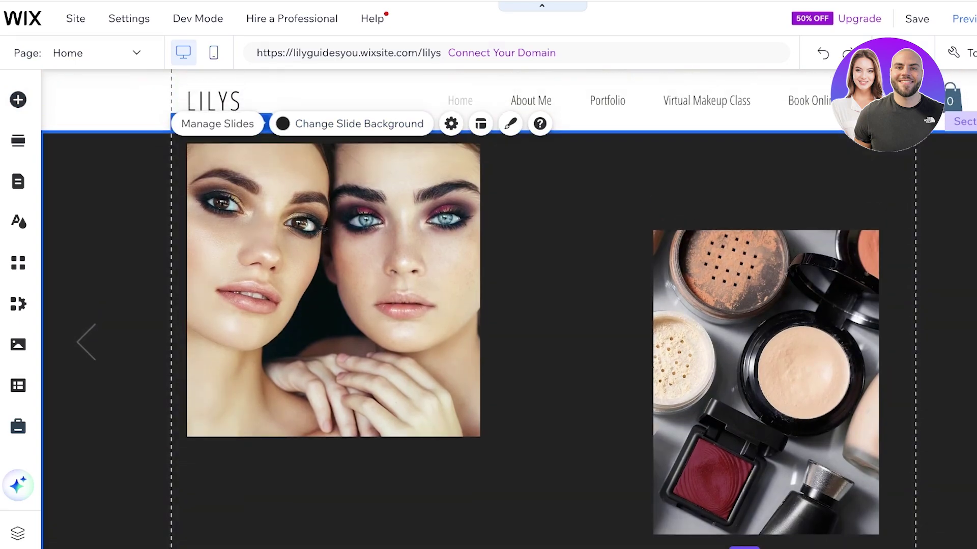
click(262, 123)
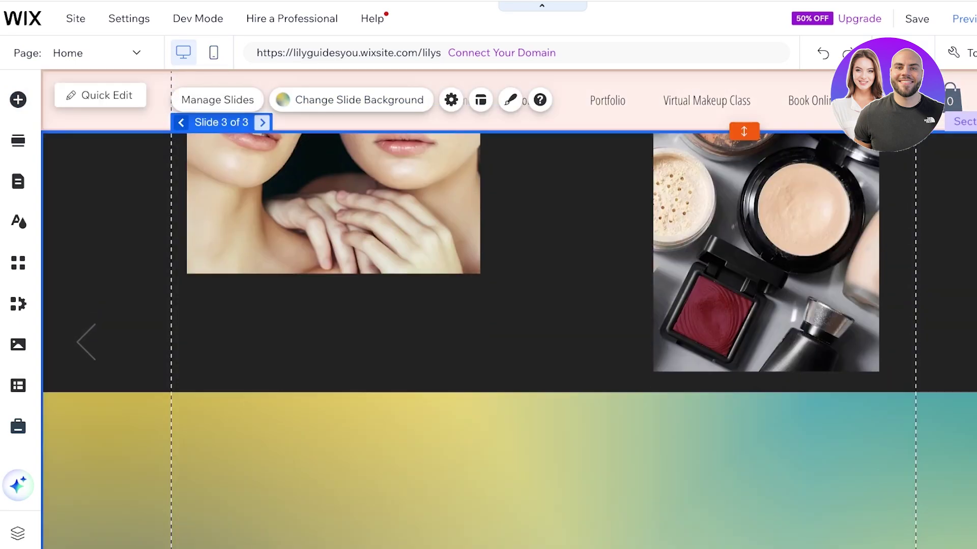
scroll(509, 309, down, 1)
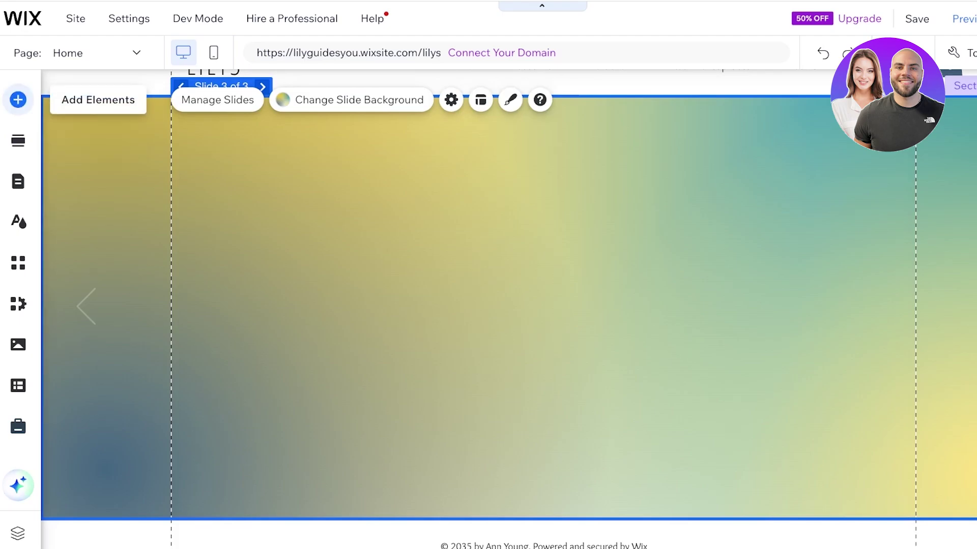
click(18, 99)
click(69, 130)
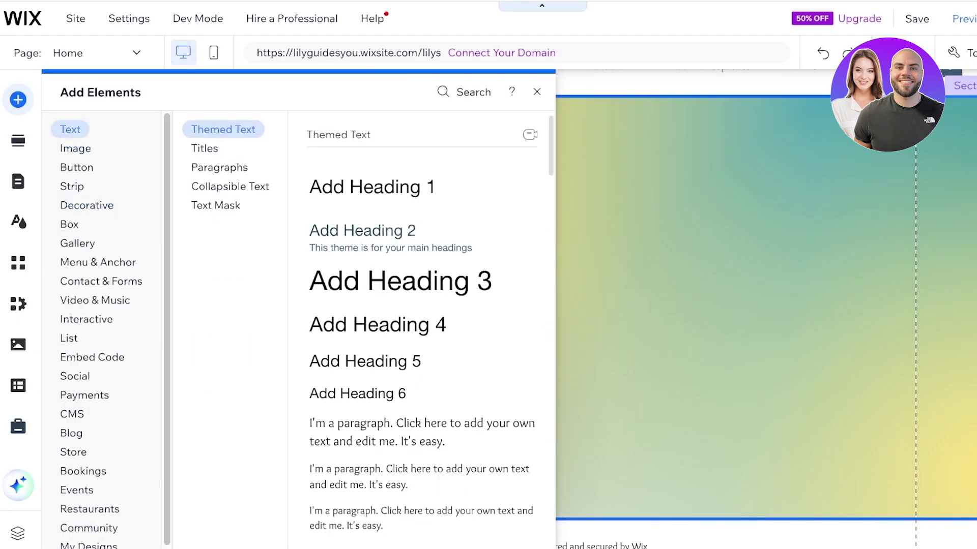
click(366, 281)
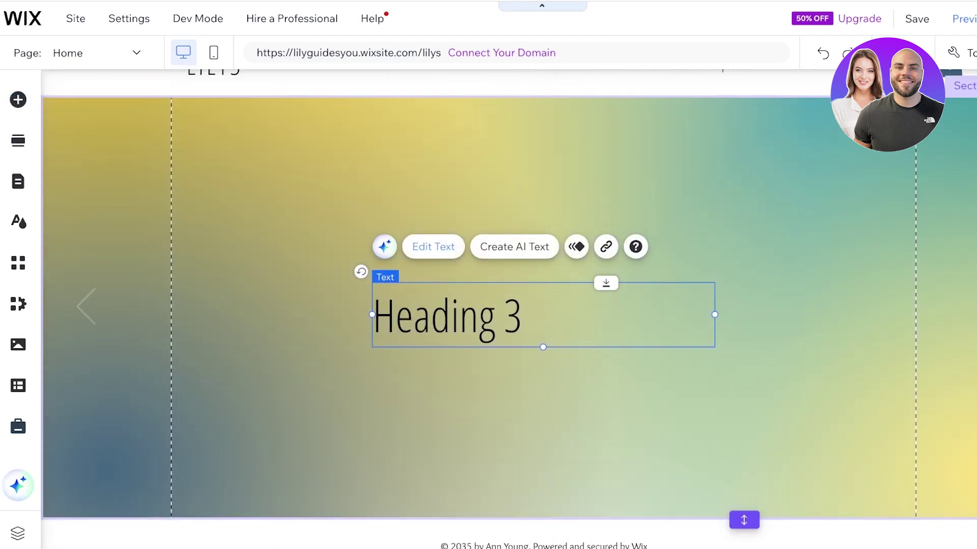
click(433, 247)
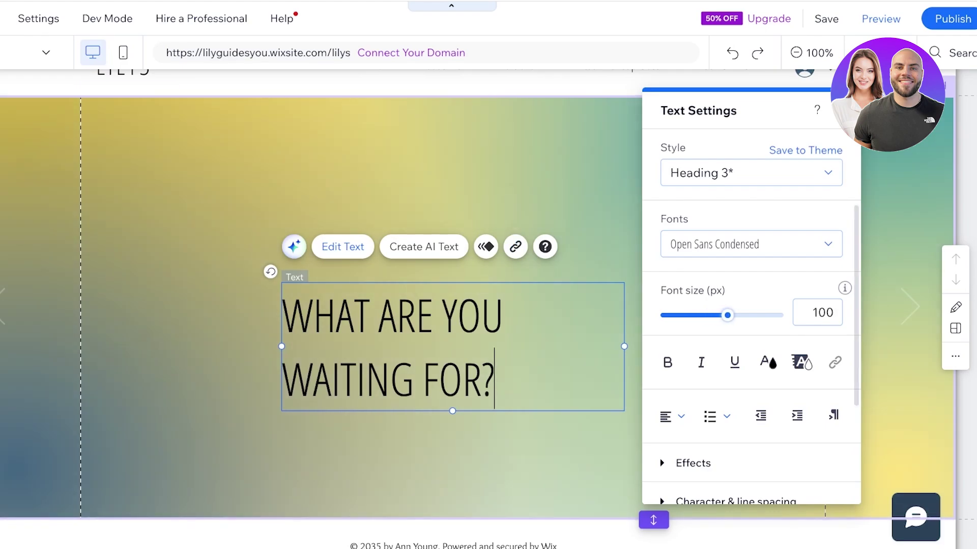
click(751, 244)
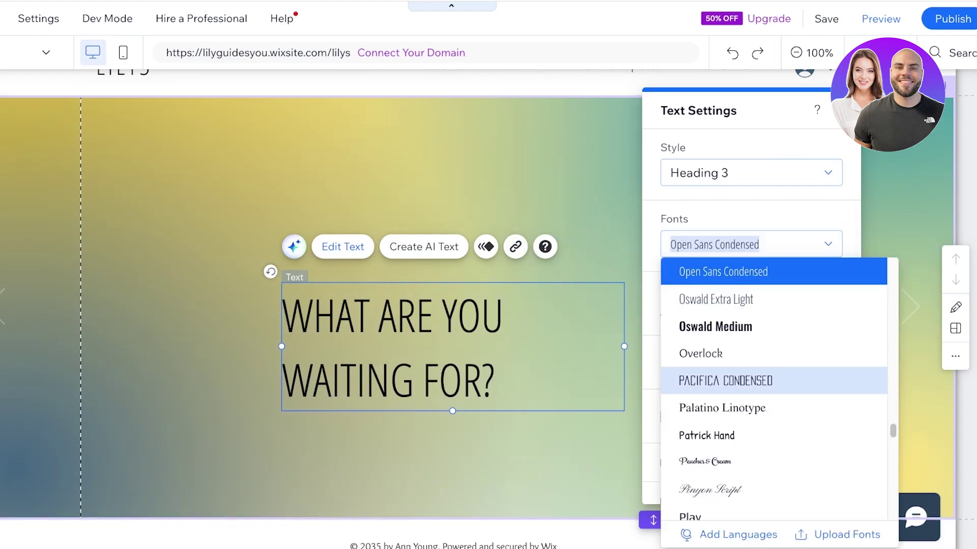
click(722, 407)
click(560, 193)
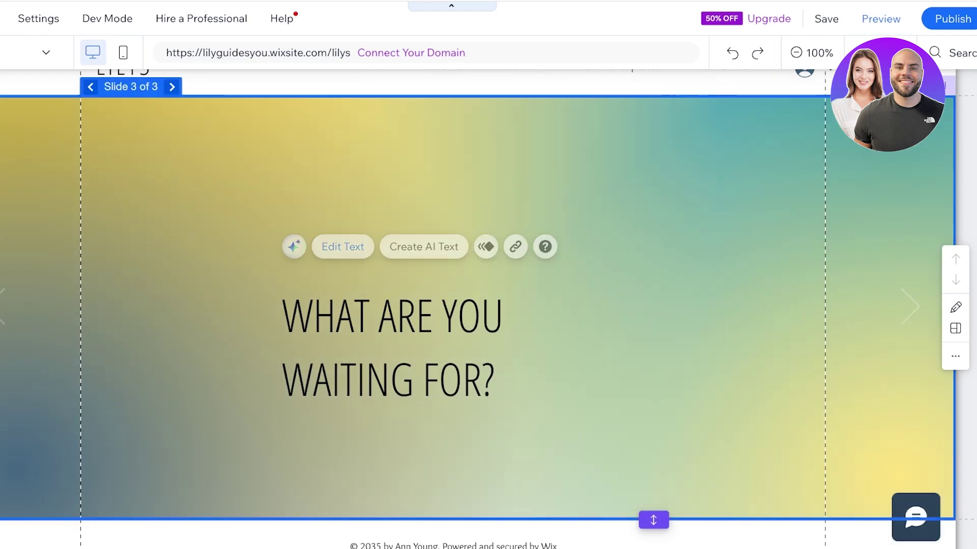
- Format the third slide's heading at 108 px, in bold, with the off-white color #FAFAFA
click(452, 347)
click(342, 247)
drag(700, 315, 731, 315)
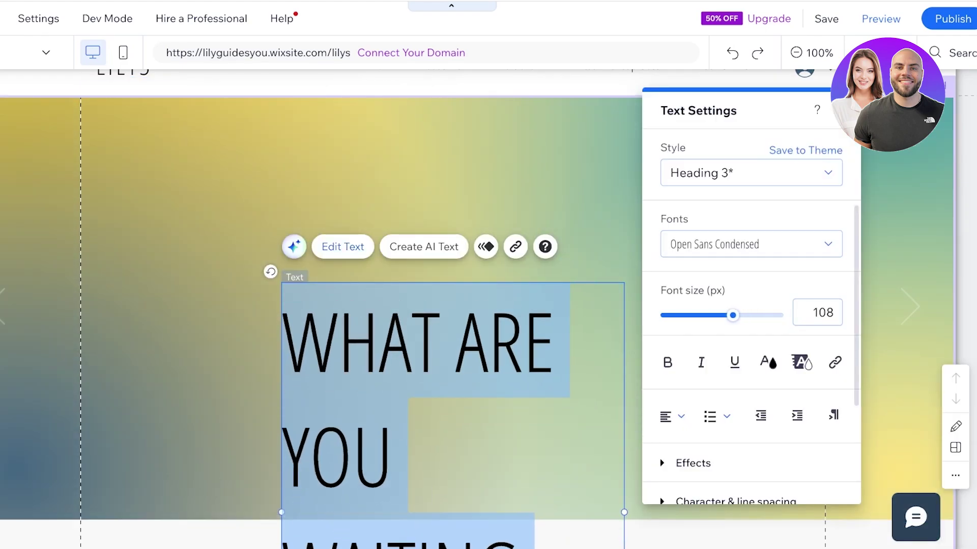
click(667, 363)
click(767, 362)
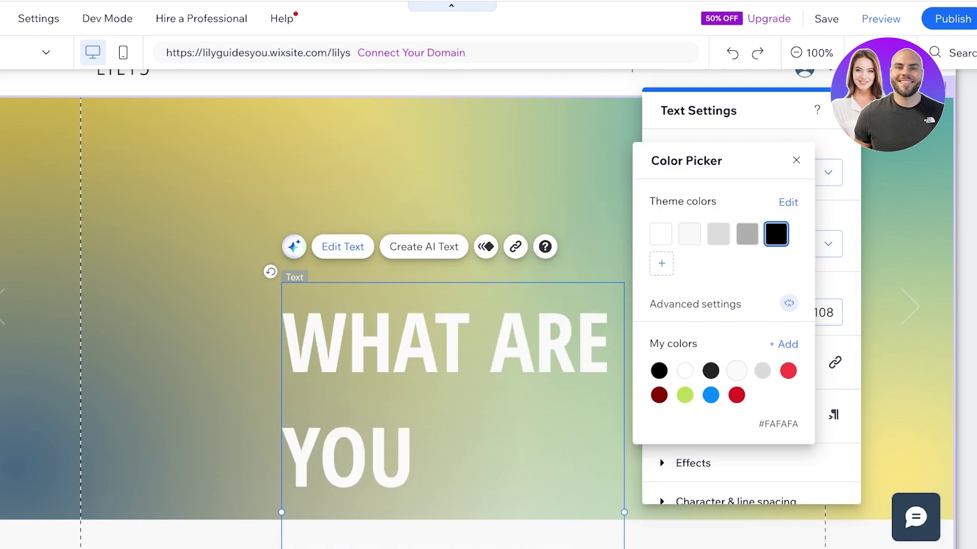
click(736, 371)
click(801, 363)
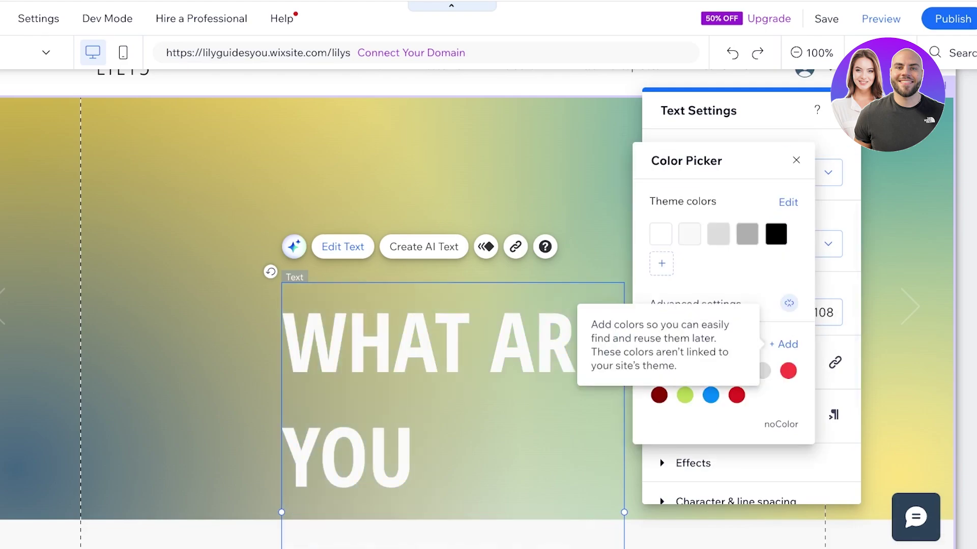
click(796, 160)
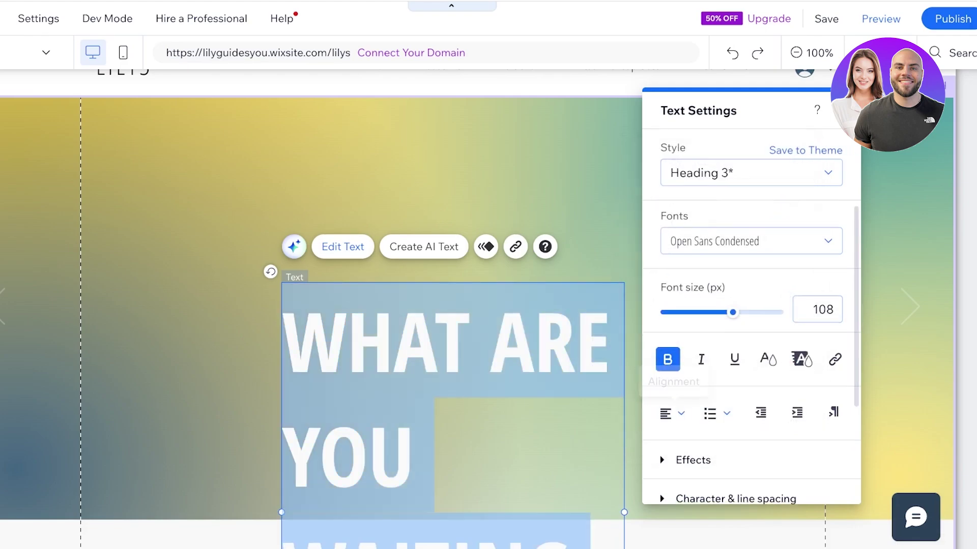
- Try out the various text effects on the third slide's heading and reset it to no effect
scroll(747, 327, down, 3)
click(693, 328)
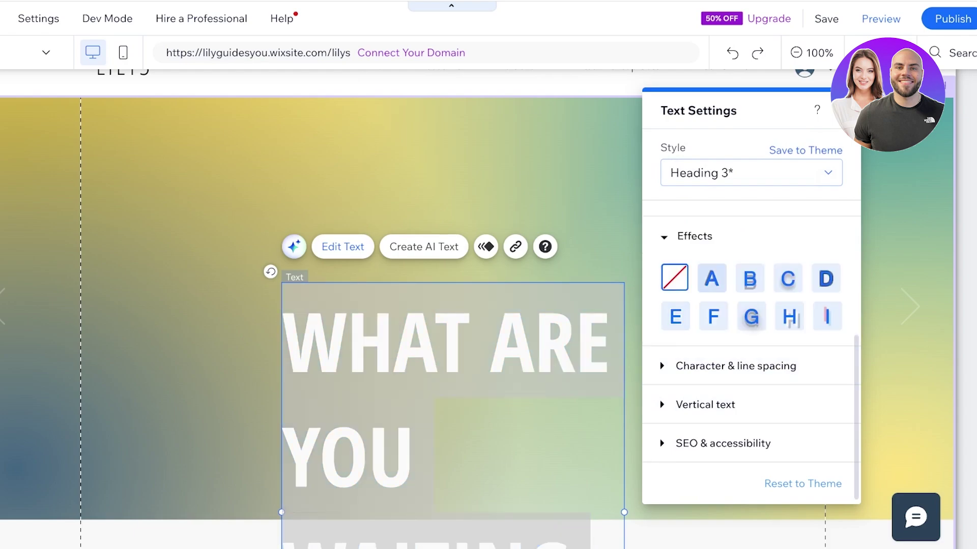
click(711, 279)
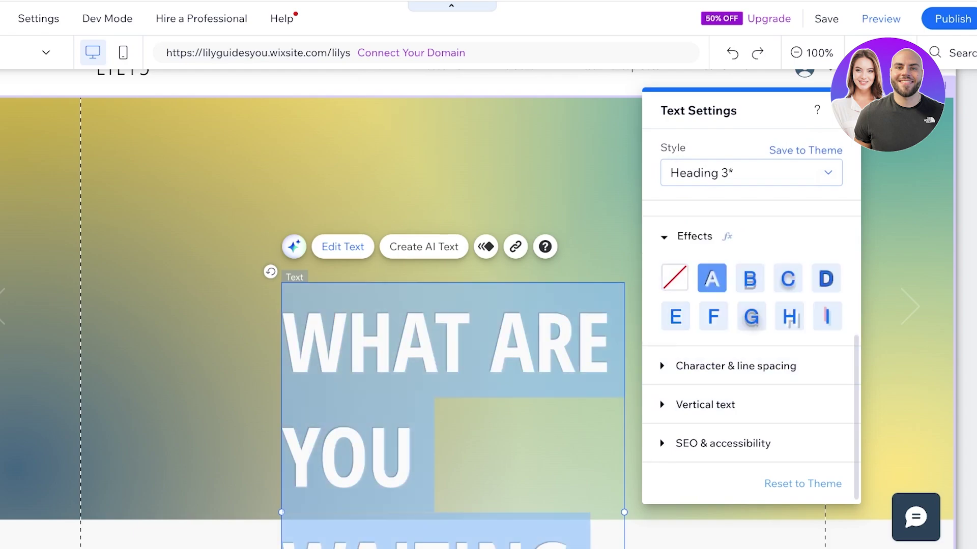
click(749, 278)
click(787, 279)
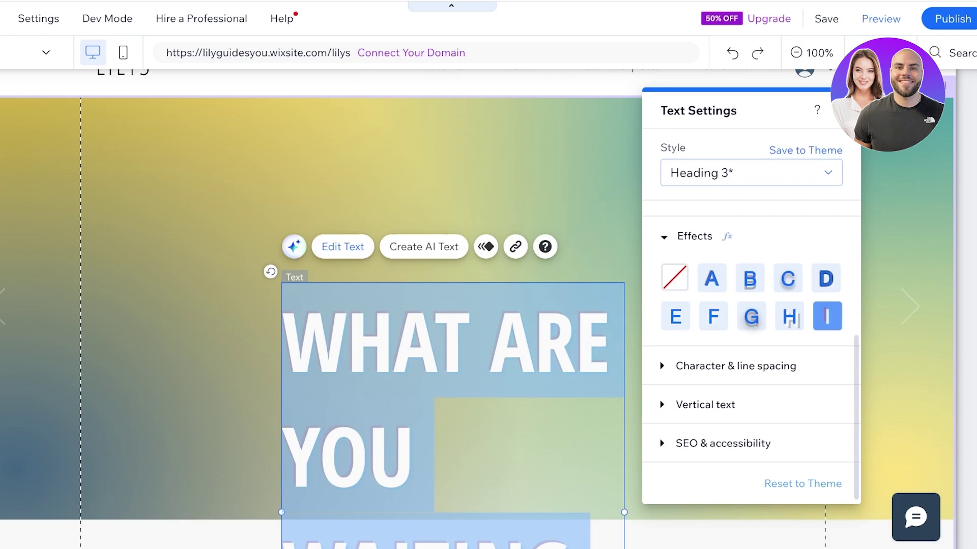
click(825, 278)
click(827, 316)
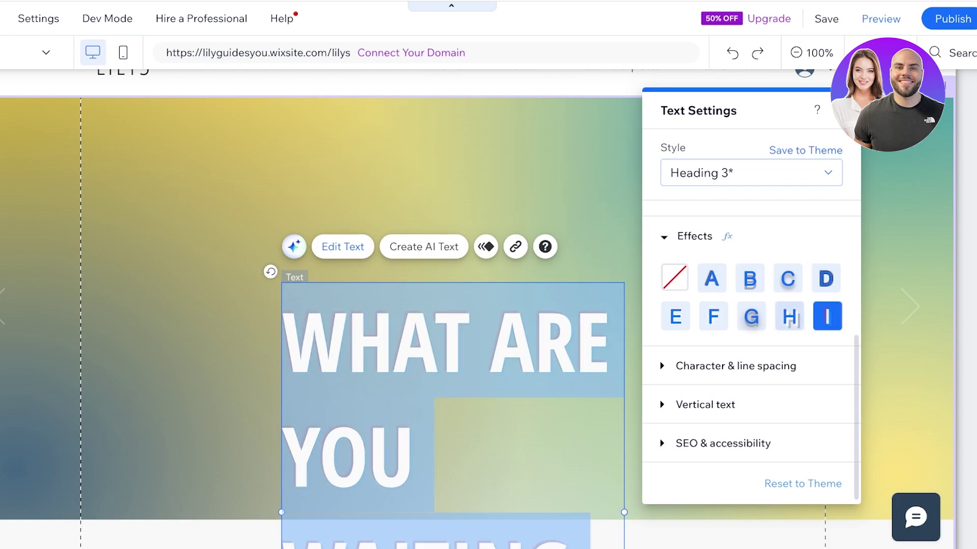
click(789, 316)
click(751, 316)
click(712, 316)
click(675, 316)
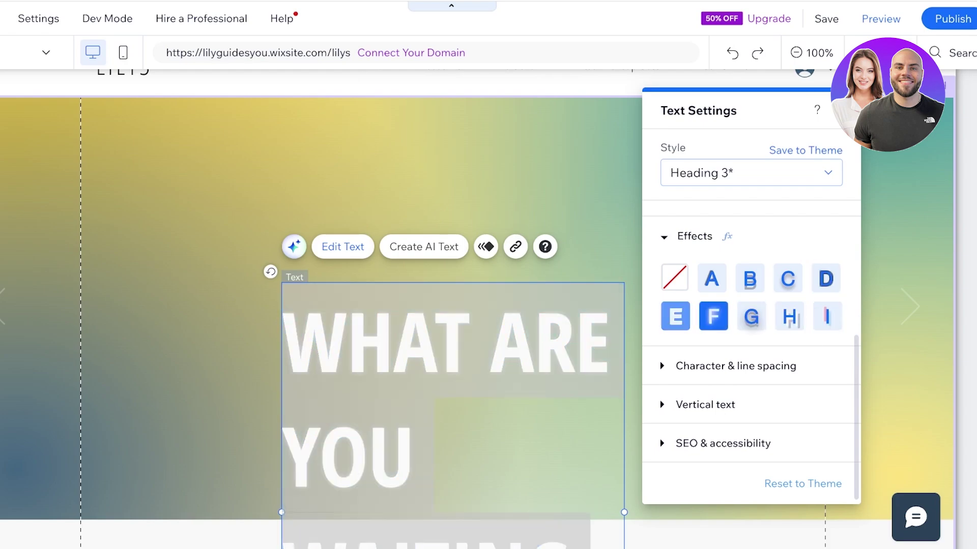
click(826, 278)
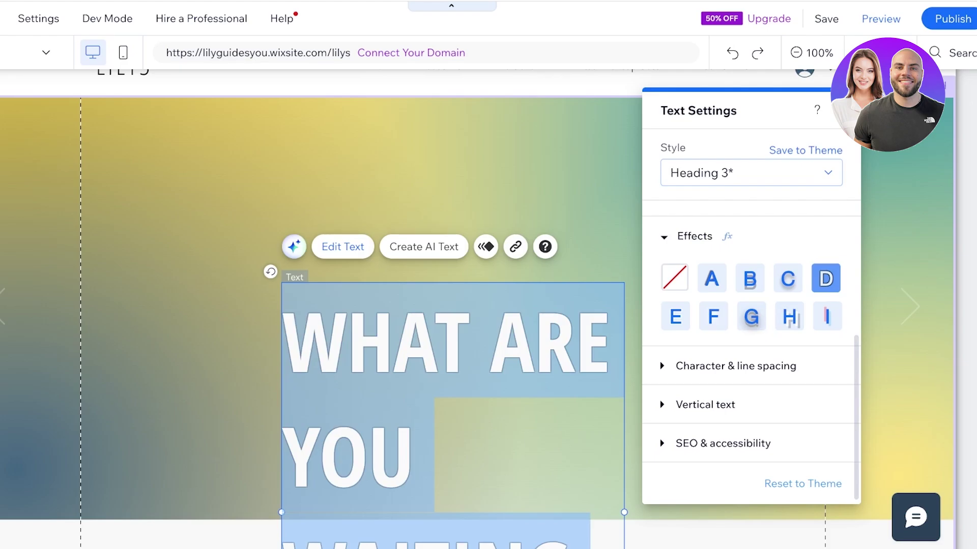
click(675, 278)
click(736, 365)
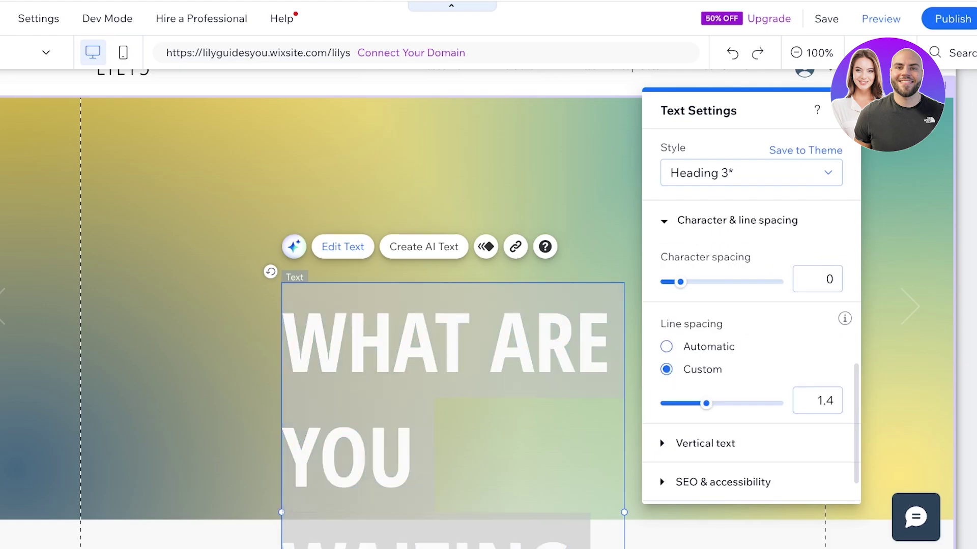
- Apply text effect C, a soft drop shadow, to the third slide's heading and finish editing the text
scroll(752, 331, up, 4)
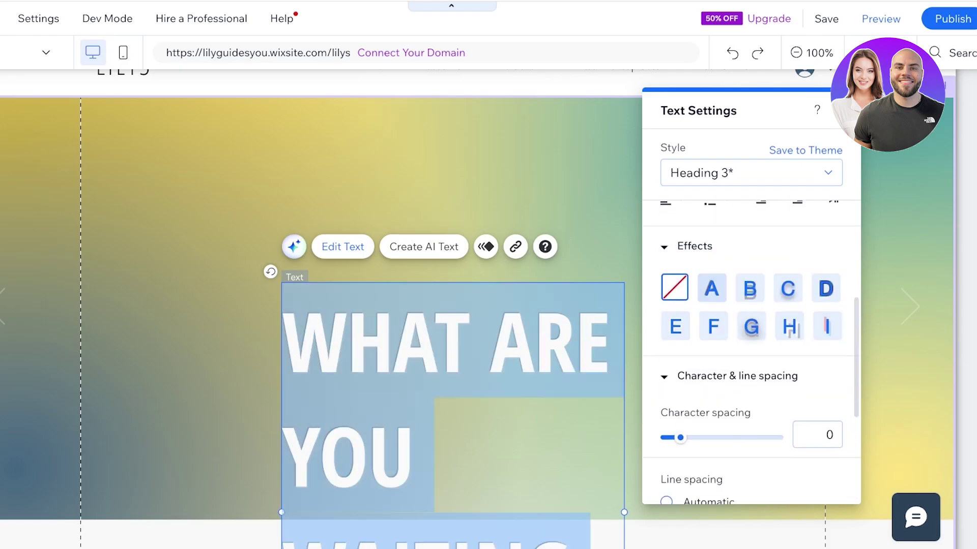
click(826, 288)
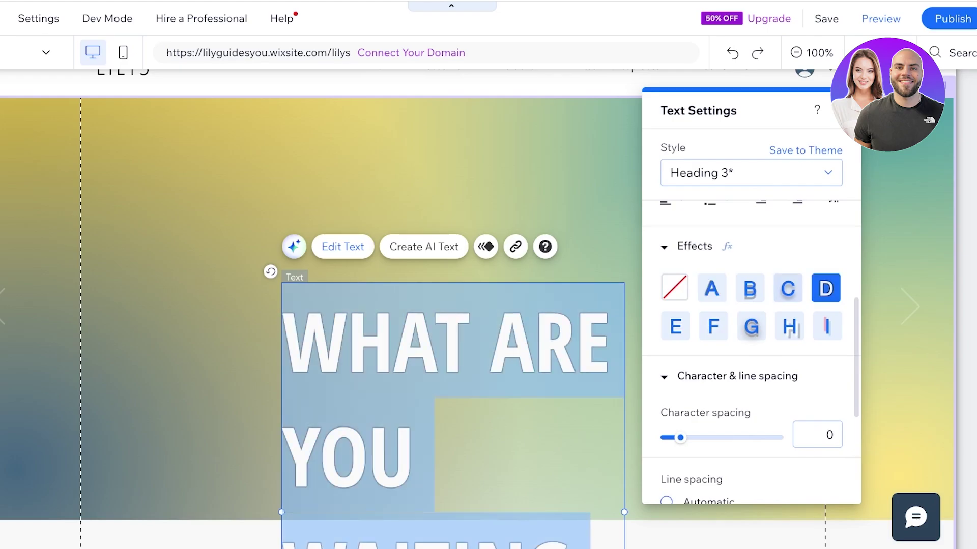
click(788, 288)
key(Escape)
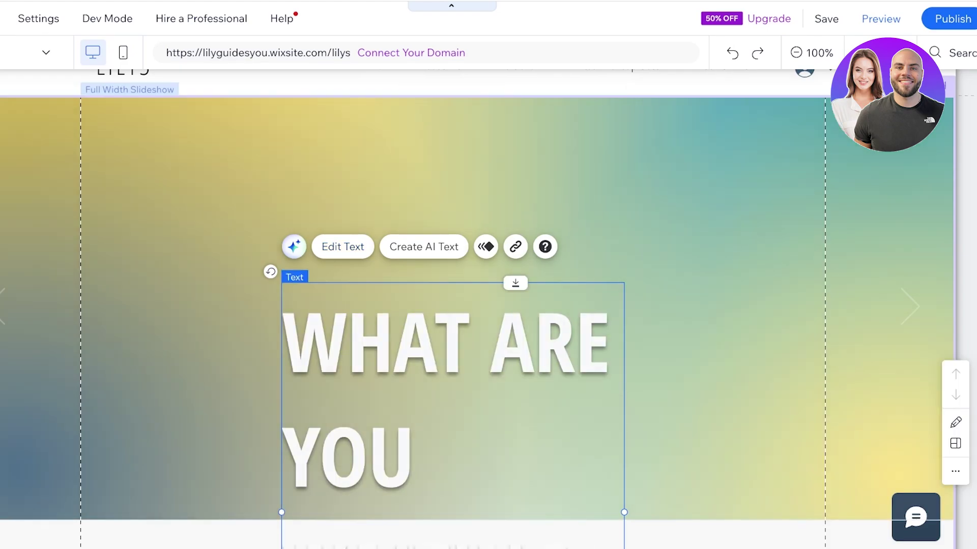
- Widen the heading's text box so the text fits on two lines and move it to the slide's upper middle
drag(624, 512, 873, 512)
drag(576, 398, 492, 257)
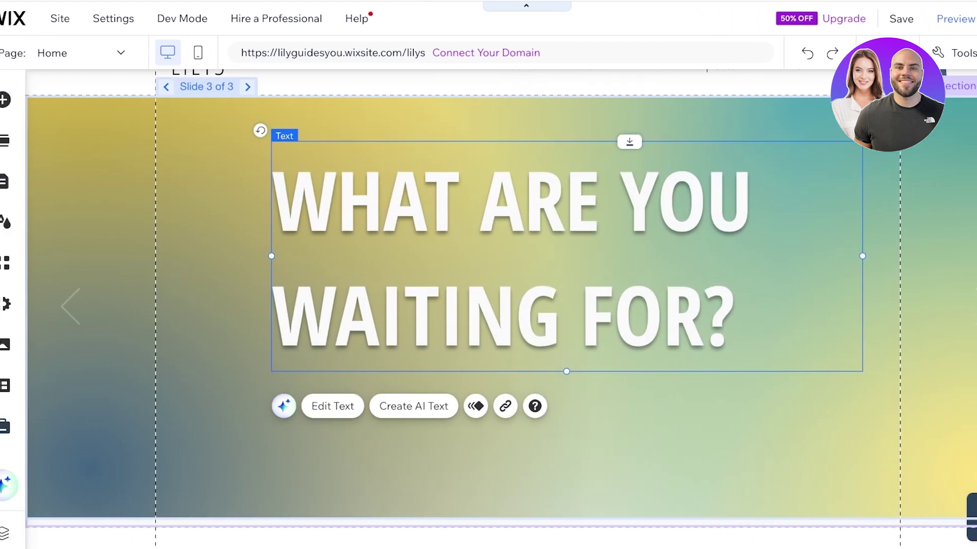
click(16, 99)
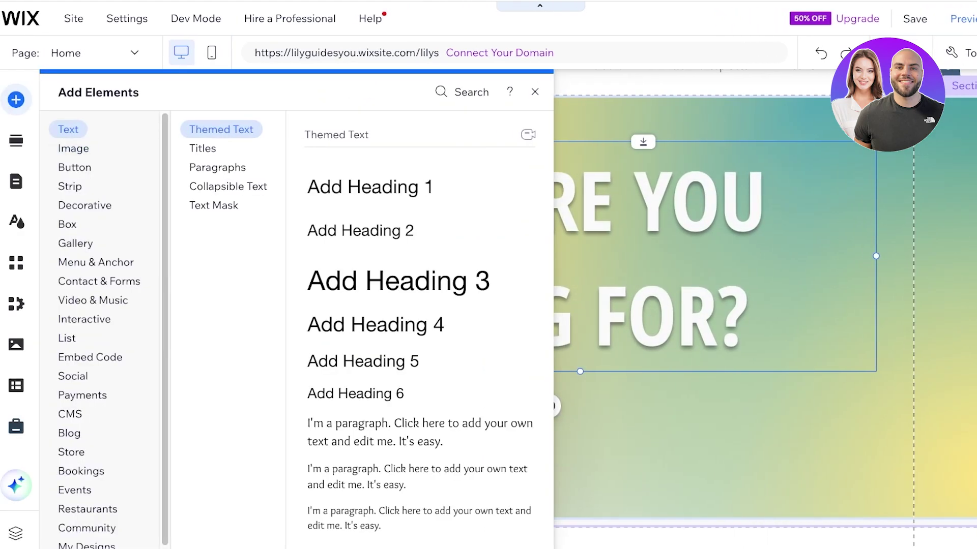
click(85, 205)
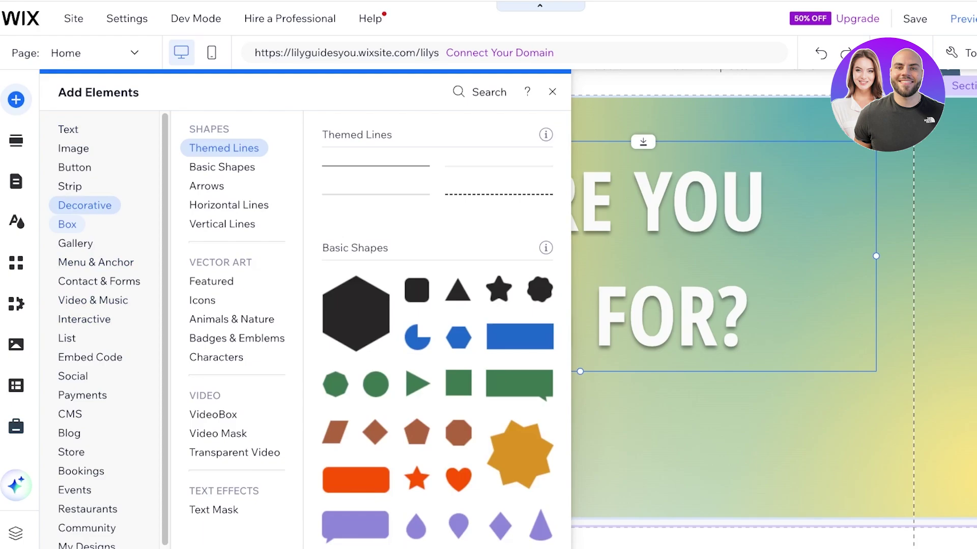
click(67, 224)
click(71, 452)
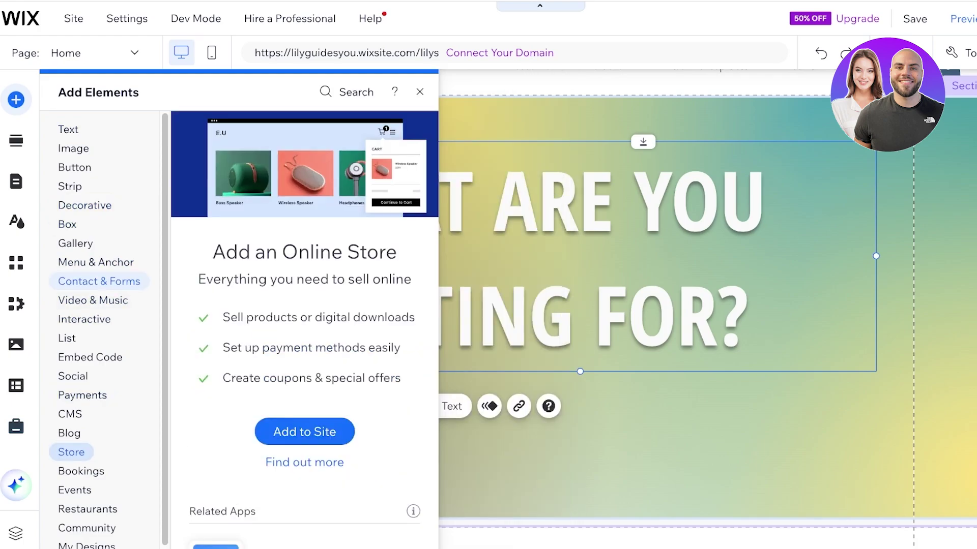
click(83, 319)
scroll(451, 305, down, 1)
click(741, 433)
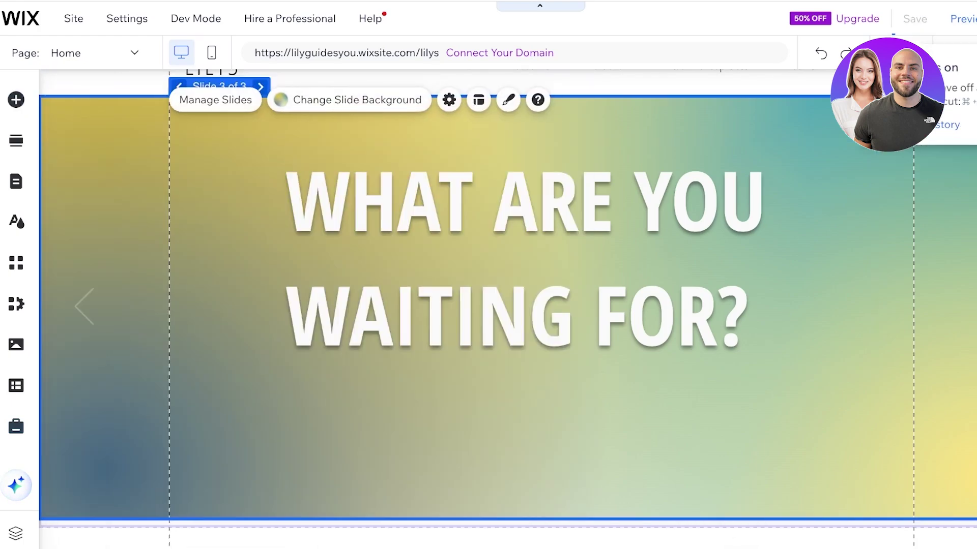
- Save the site without publishing it and open its preview
click(914, 18)
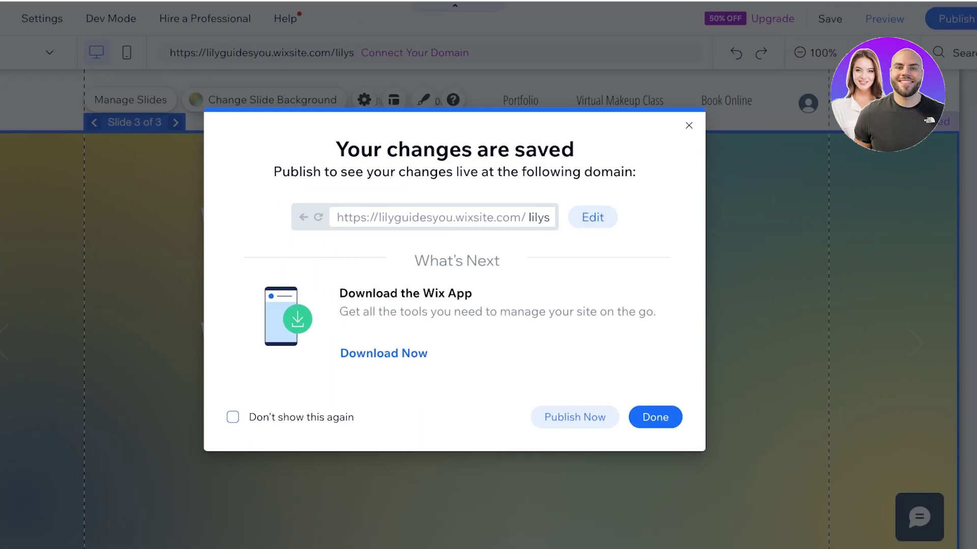
click(688, 125)
click(884, 18)
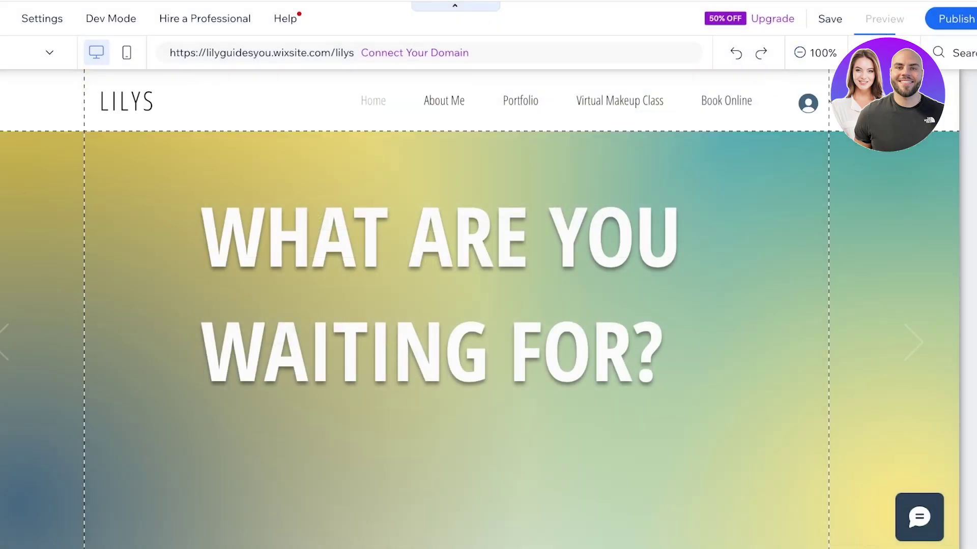